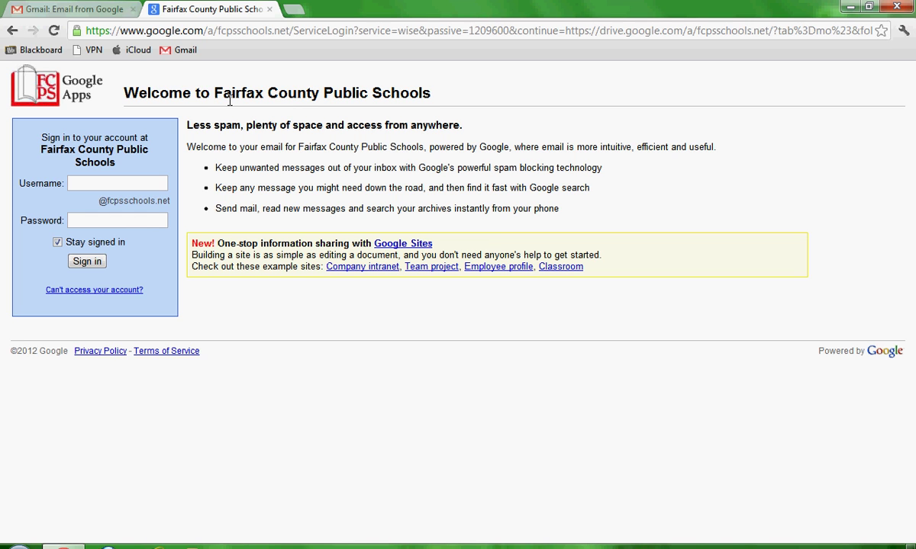
# - Sign in to the Fairfax County Public Schools Google account with the school username and password
pyautogui.click(113, 183)
pyautogui.moveTo(98, 200); pyautogui.dragTo(169, 202)
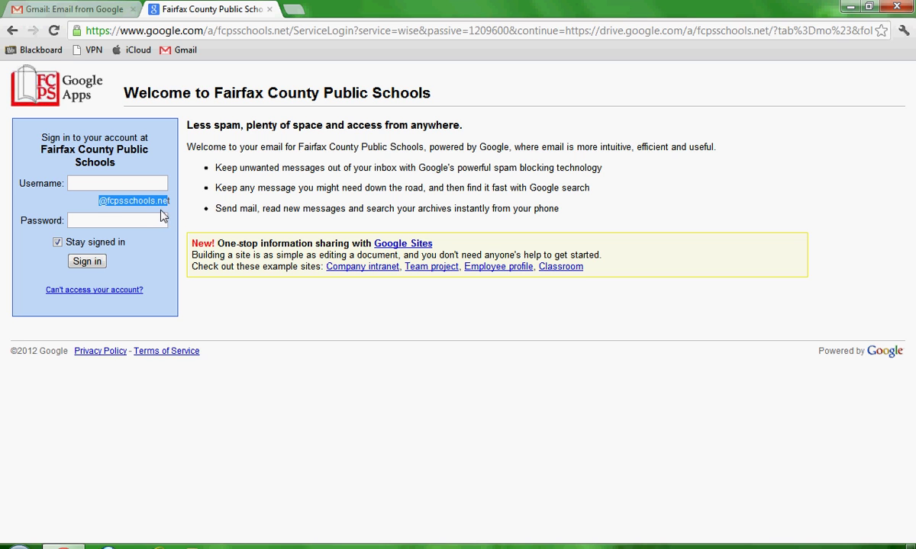
pyautogui.click(170, 210)
pyautogui.click(134, 188)
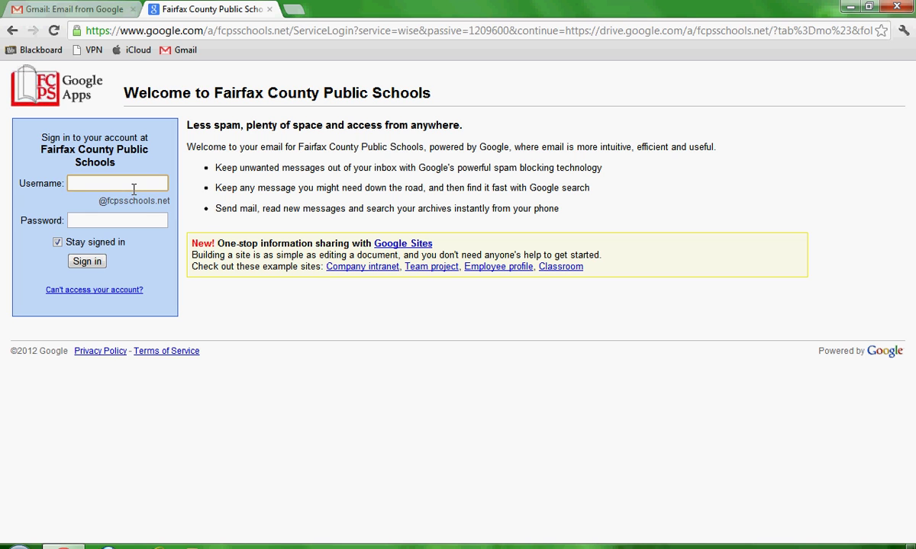
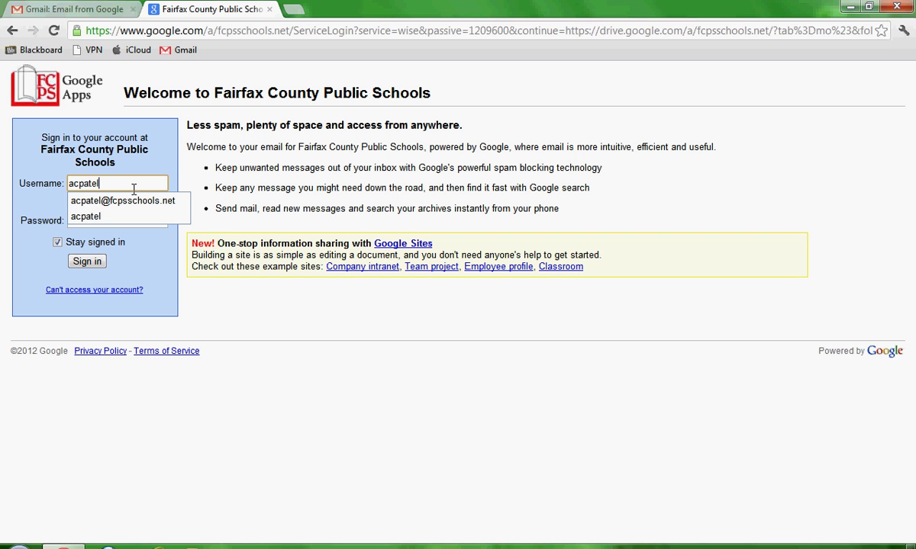
pyautogui.click(127, 220)
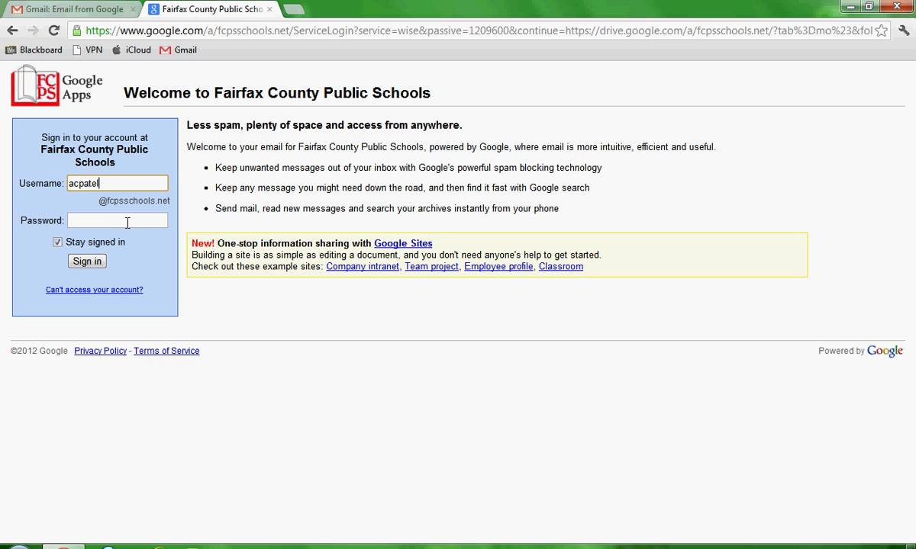
pyautogui.click(126, 222)
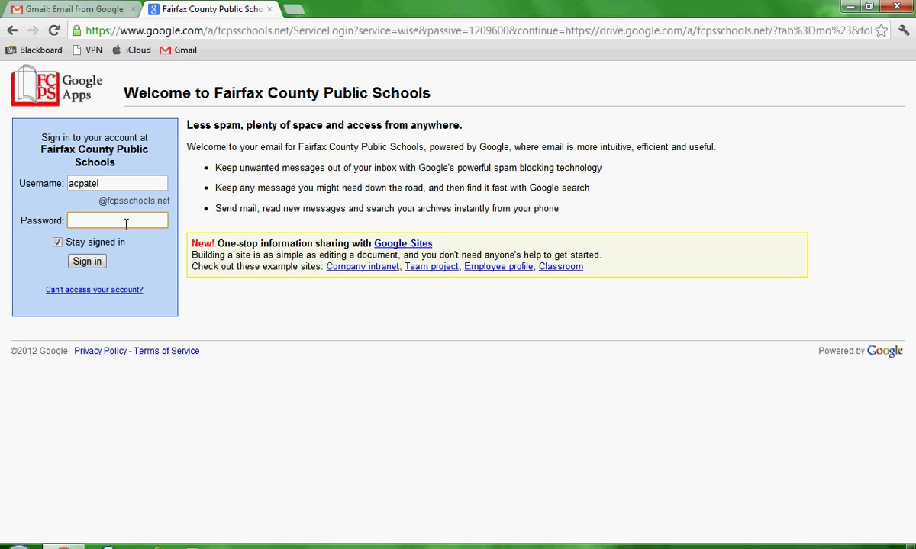
pyautogui.write('•••••••••')
pyautogui.click(80, 262)
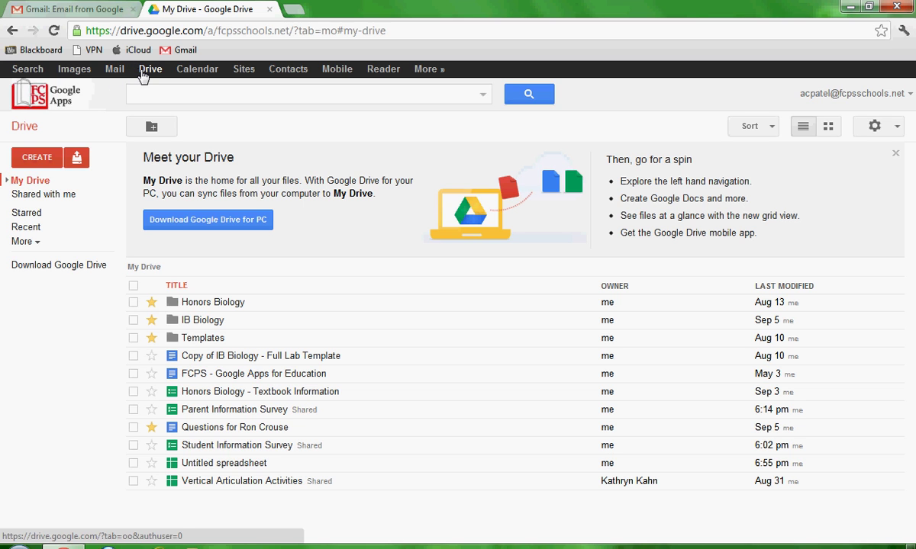
# - Open the Untitled spreadsheet holding the Before and After data from My Drive
pyautogui.click(36, 157)
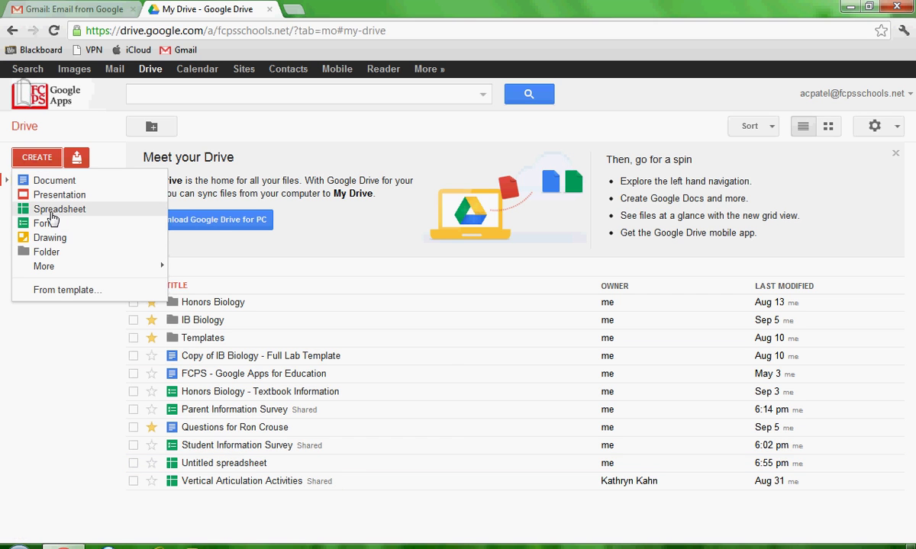
pyautogui.click(238, 465)
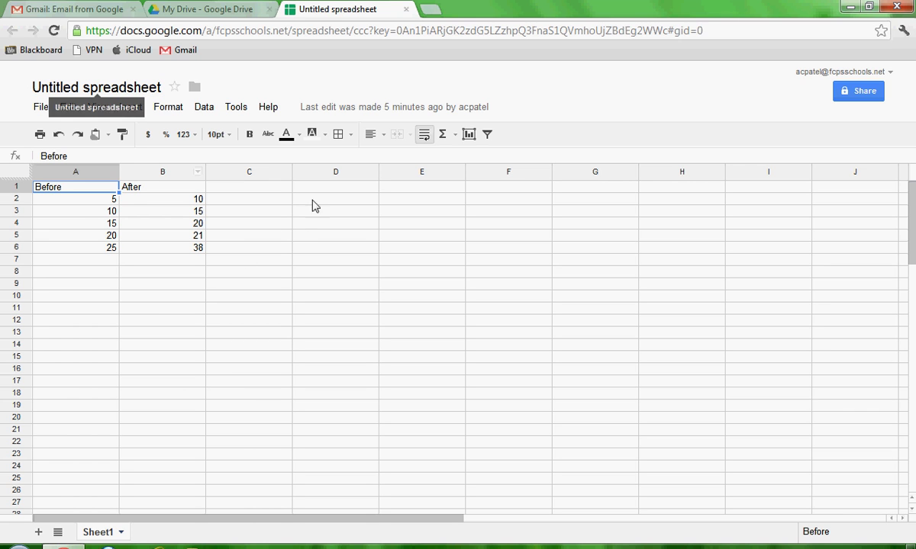
# - Copy the Before and After headers from A1:B1 into E1:F1
pyautogui.click(84, 197)
pyautogui.moveTo(80, 185); pyautogui.dragTo(137, 187)
pyautogui.hotkey('ctrl', 'c')
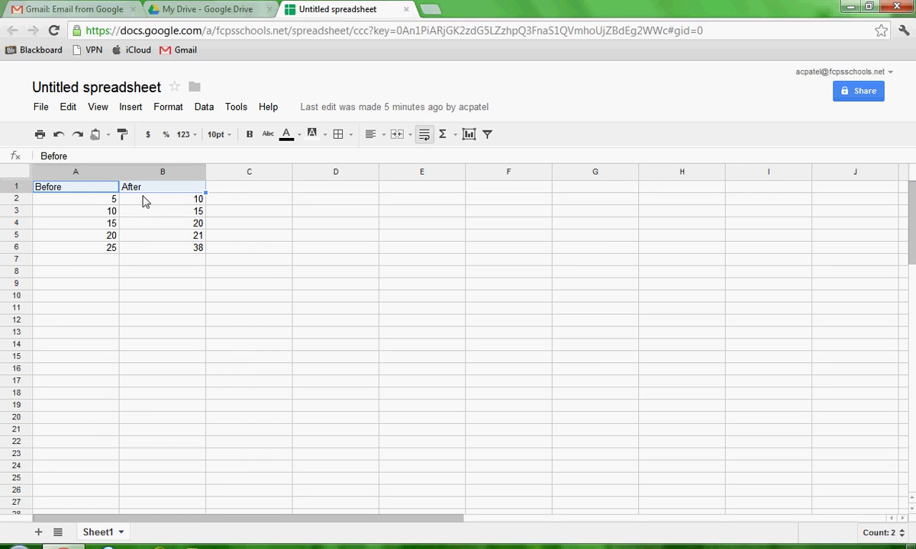
pyautogui.click(421, 188)
pyautogui.hotkey('ctrl', 'v')
pyautogui.click(421, 238)
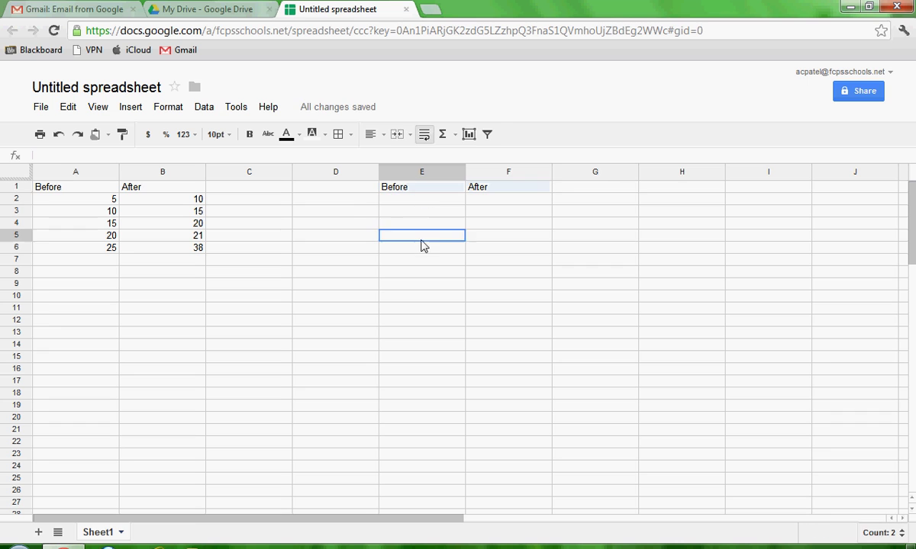
# - Label D2 as Mean and D3 as SD
pyautogui.click(361, 202)
pyautogui.write('Mean')
pyautogui.press('Return')
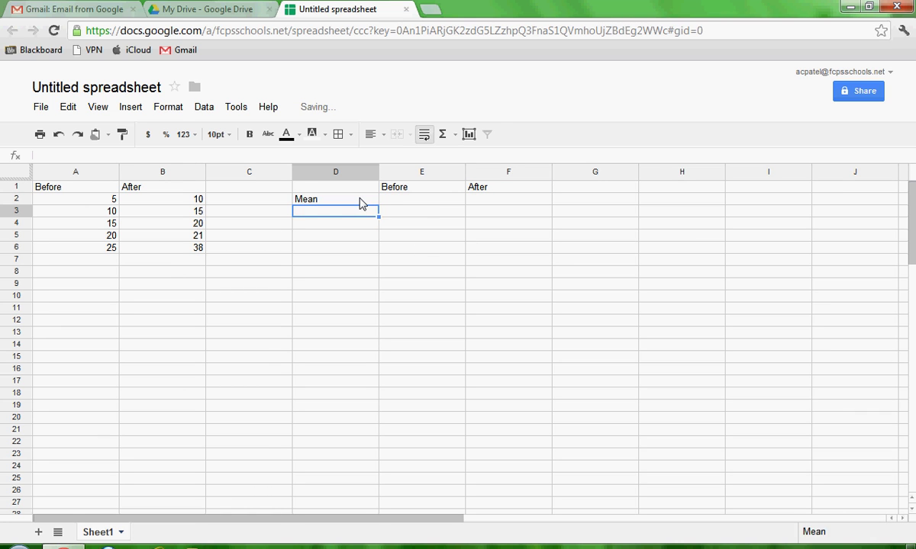
pyautogui.write('SD')
pyautogui.click(372, 258)
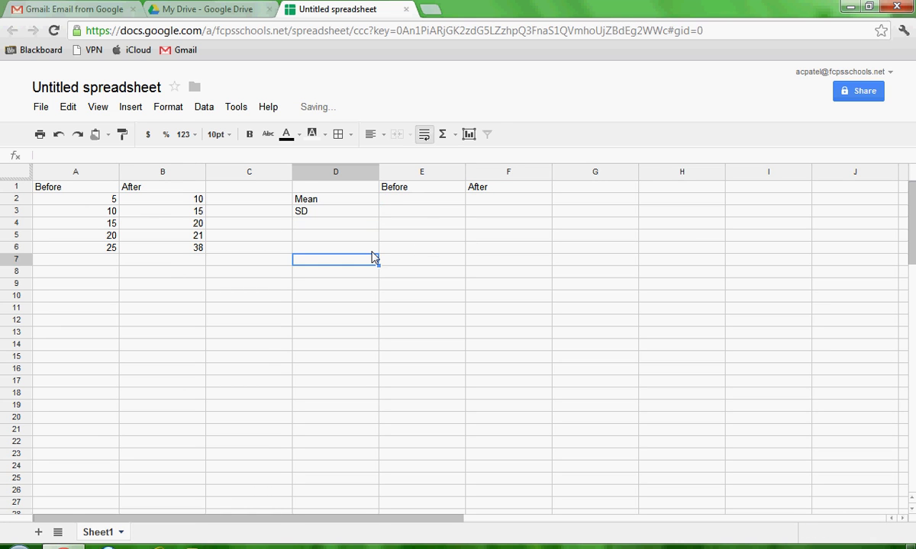
# - Put an AVERAGE of A2:A6 in E2 for the Before mean of 15.0
pyautogui.click(451, 201)
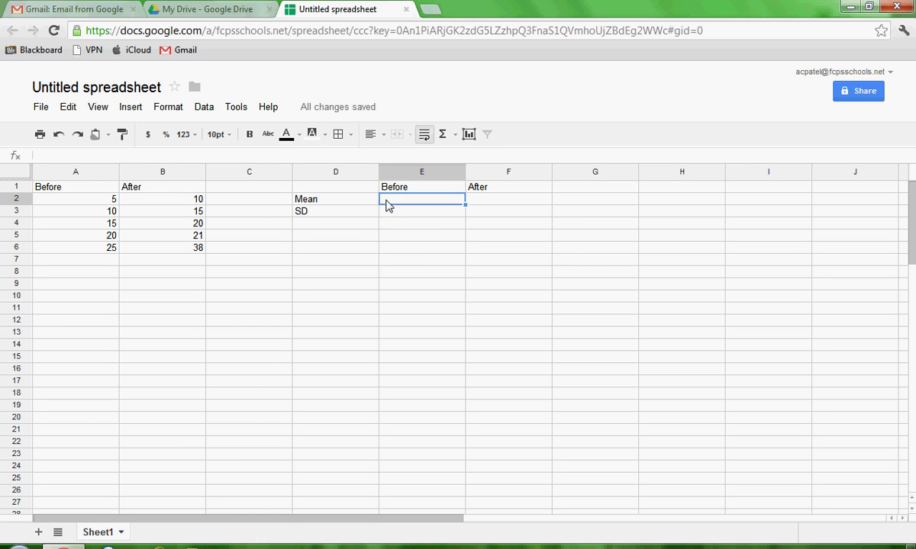
pyautogui.click(130, 106)
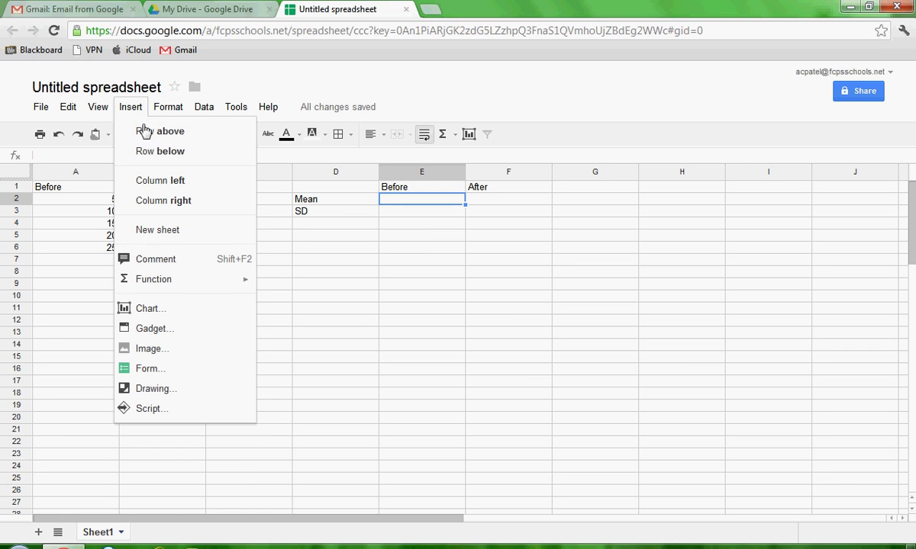
pyautogui.moveTo(167, 284)
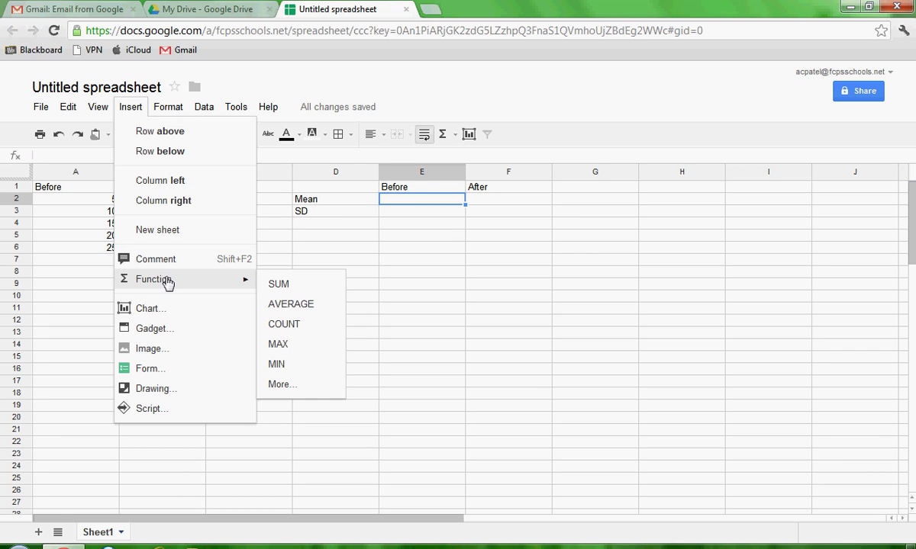
pyautogui.click(288, 309)
pyautogui.moveTo(115, 199); pyautogui.dragTo(118, 253)
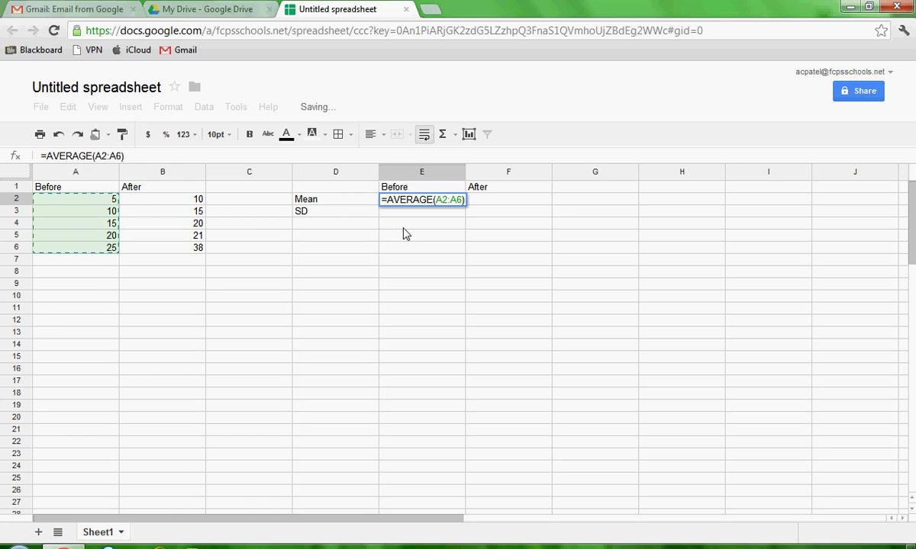
pyautogui.press('Return')
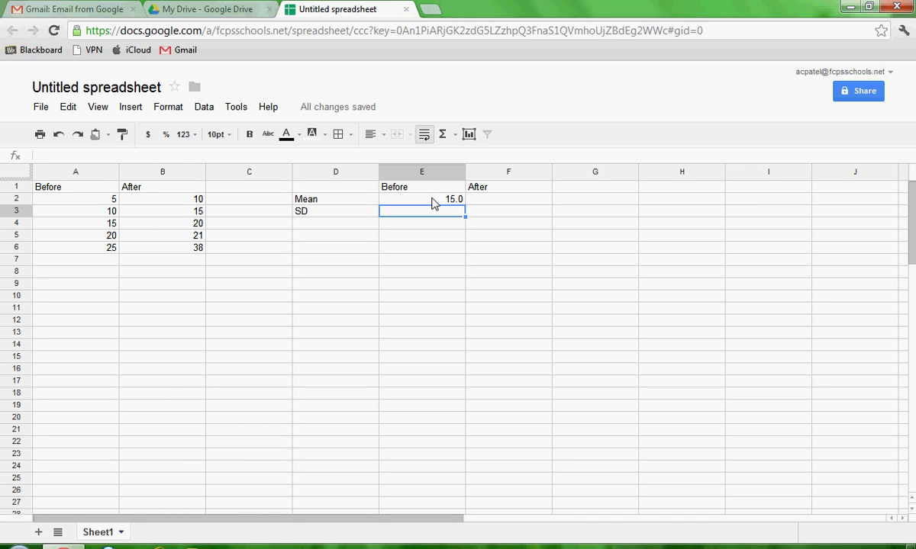
# - Put an AVERAGE of B2:B6 in F2 for the After mean of 20.8
pyautogui.click(507, 200)
pyautogui.click(128, 109)
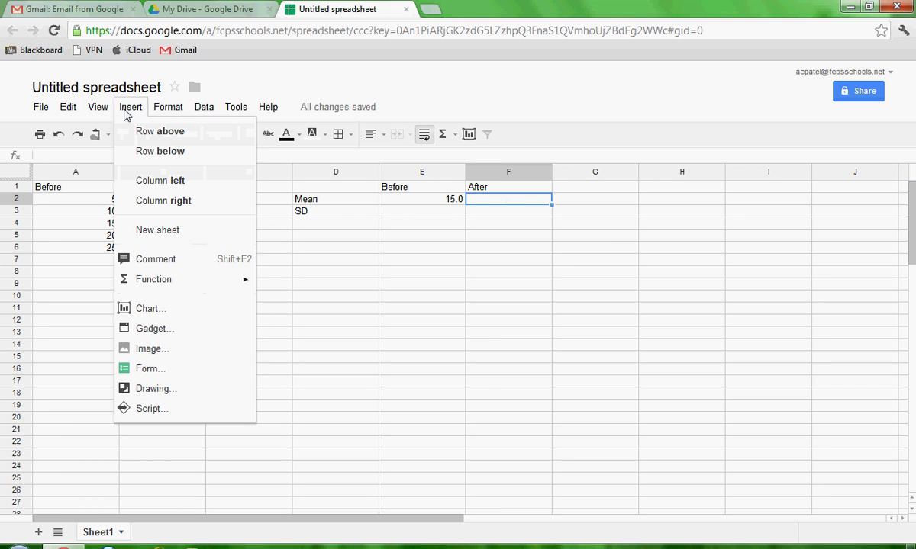
pyautogui.moveTo(163, 280)
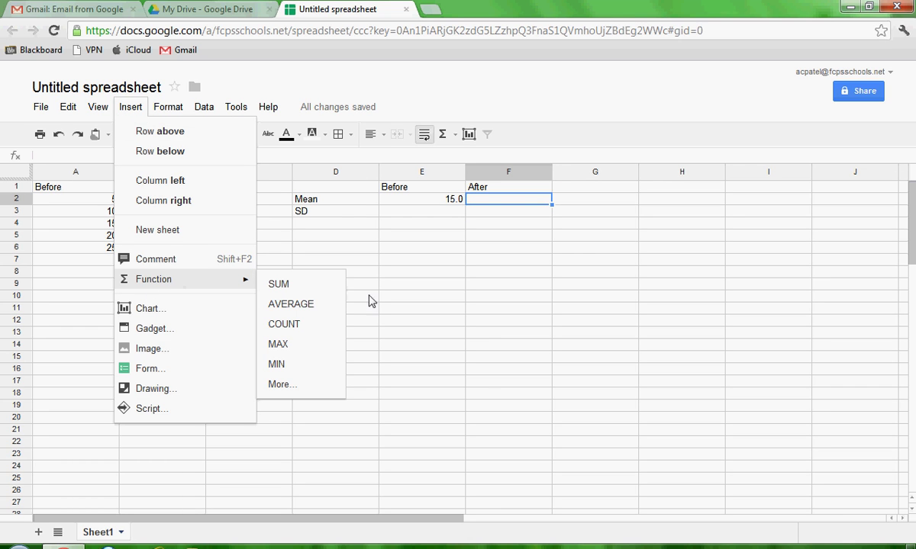
pyautogui.click(291, 303)
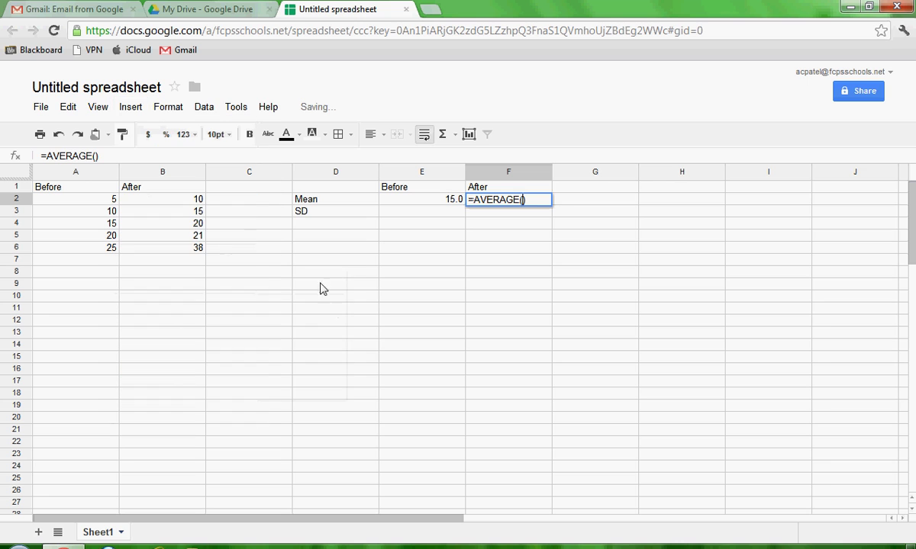
pyautogui.moveTo(190, 200); pyautogui.dragTo(185, 250)
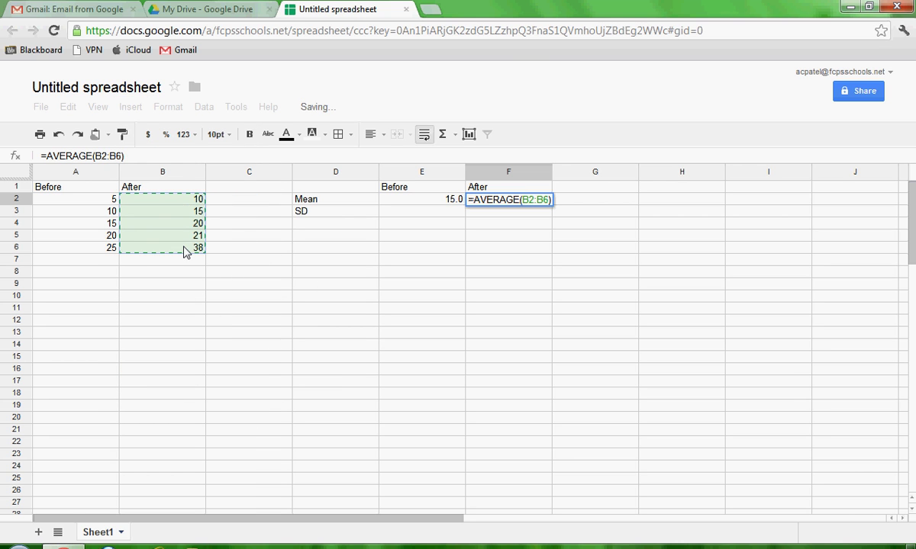
pyautogui.press('Return')
# - Select E3 and bring up the full spreadsheet function list via Insert > Function > More
pyautogui.click(416, 319)
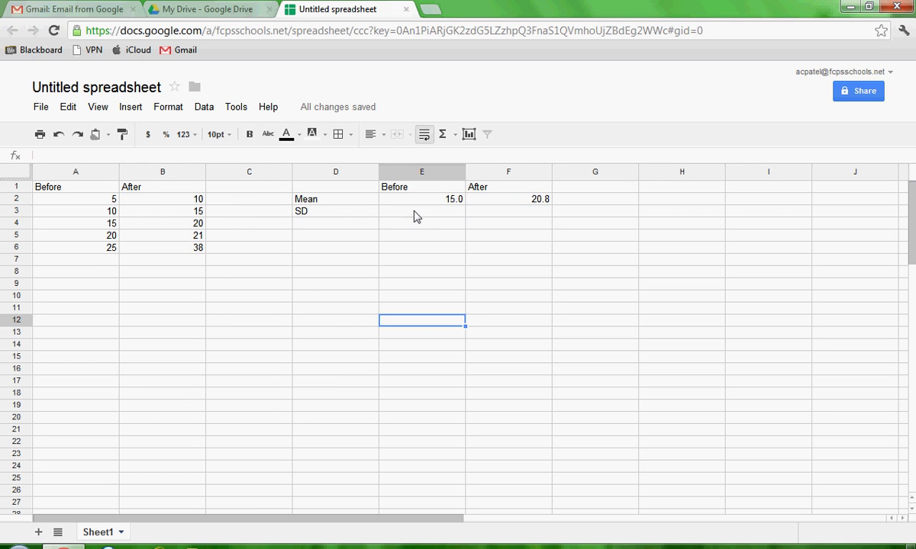
pyautogui.click(416, 215)
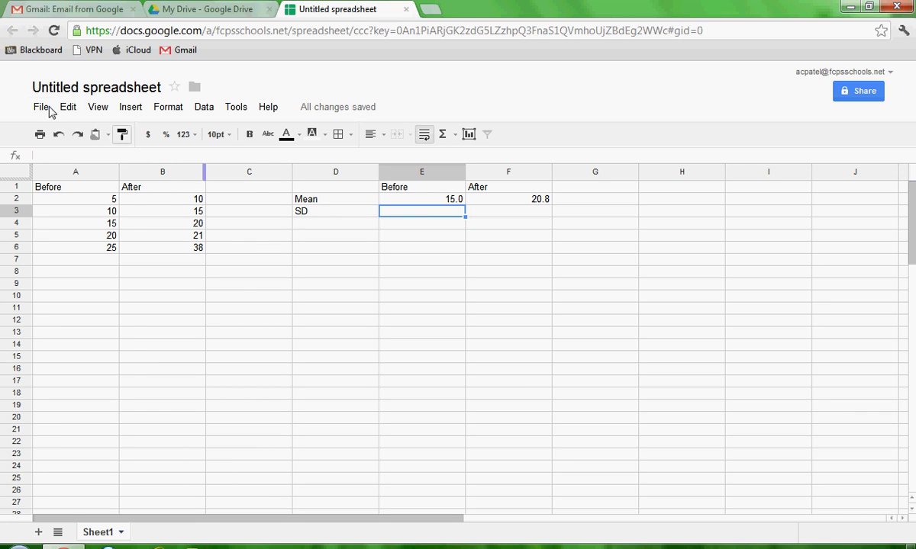
pyautogui.click(129, 107)
pyautogui.moveTo(128, 281)
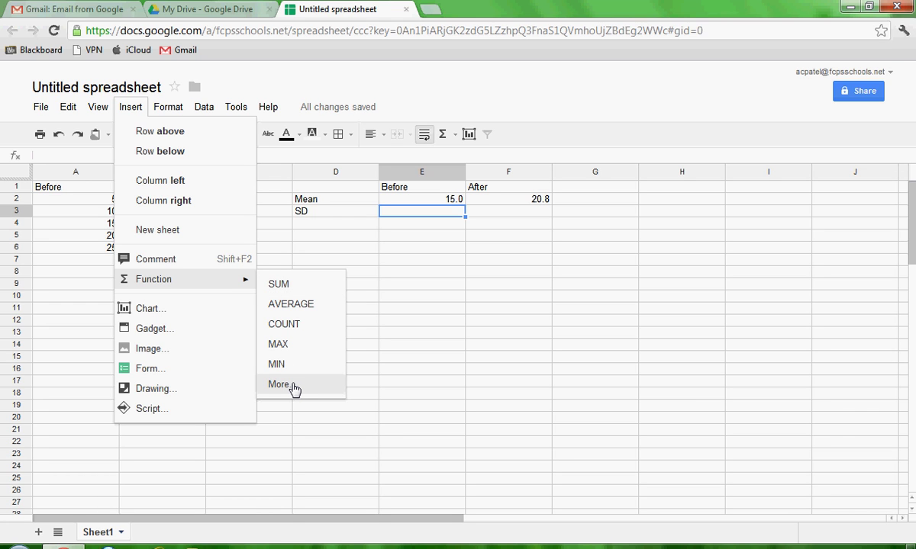
pyautogui.click(279, 385)
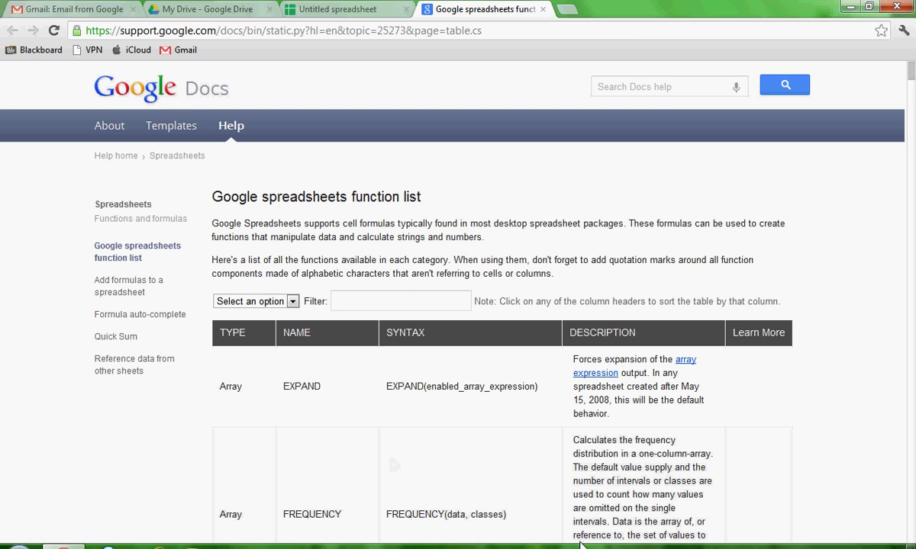
# - Browse the help page's function categories for statistical functions, then return to the Untitled spreadsheet
pyautogui.scroll(-20, 886, 364)
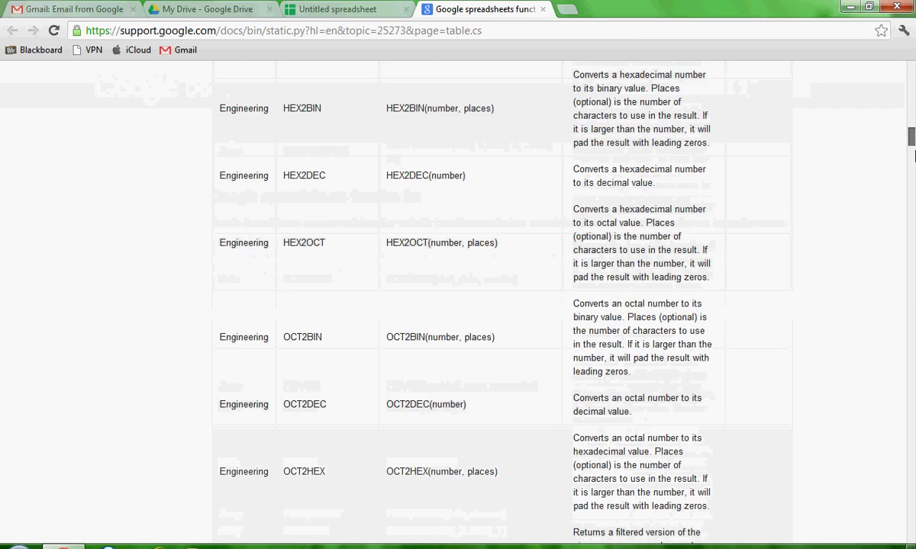
pyautogui.rightClick(885, 364)
pyautogui.scroll(-10, 893, 371)
pyautogui.moveTo(903, 374); pyautogui.dragTo(906, 67)
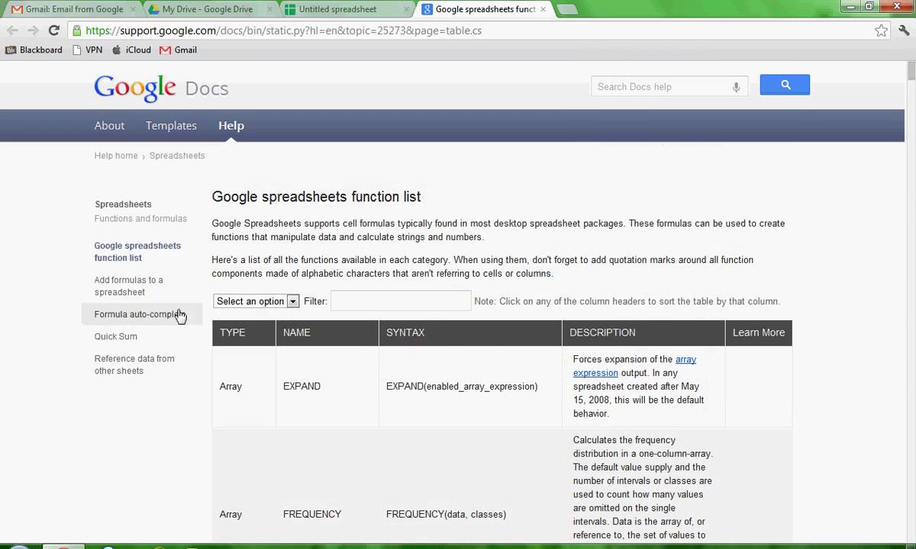
pyautogui.click(281, 302)
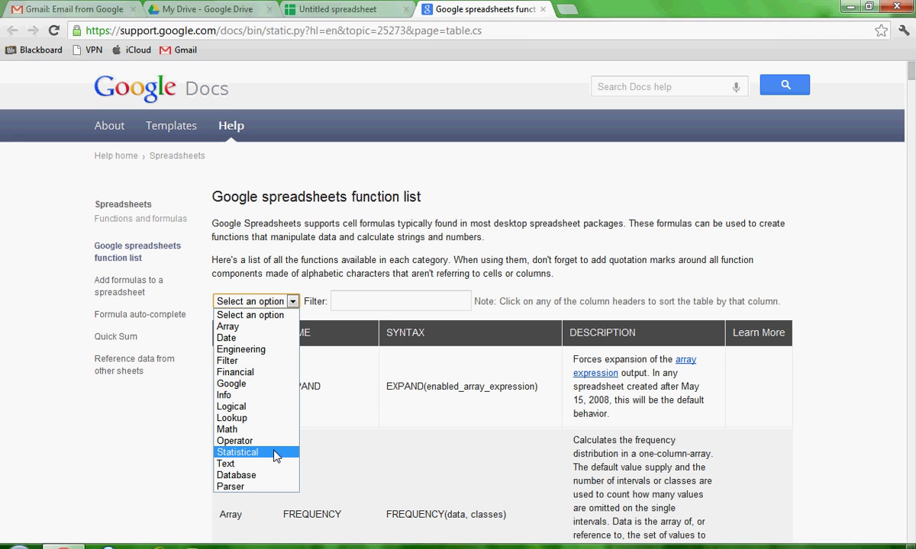
pyautogui.click(347, 9)
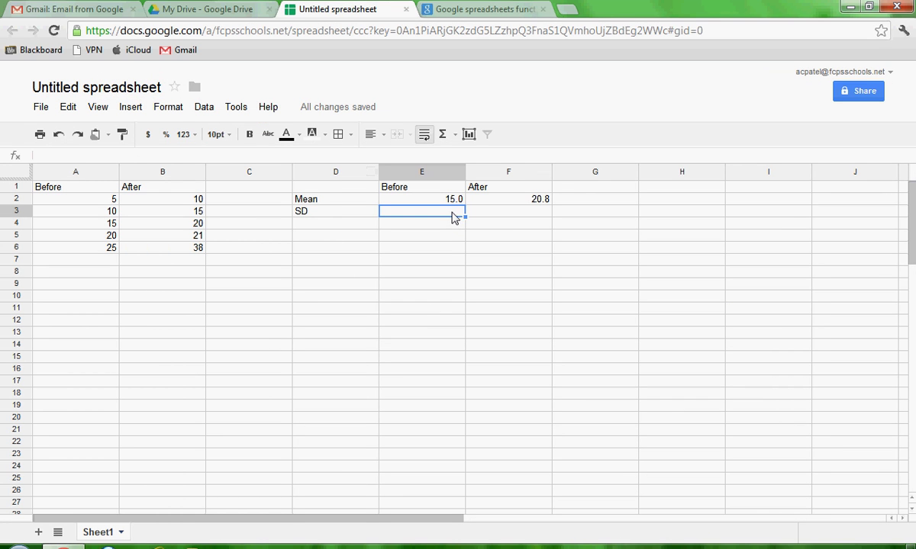
# - Enter =STDEV(A2:A6) in E3 and =STDEV(B2:B6) in F3, giving 7.9 and 10.6
pyautogui.click(249, 155)
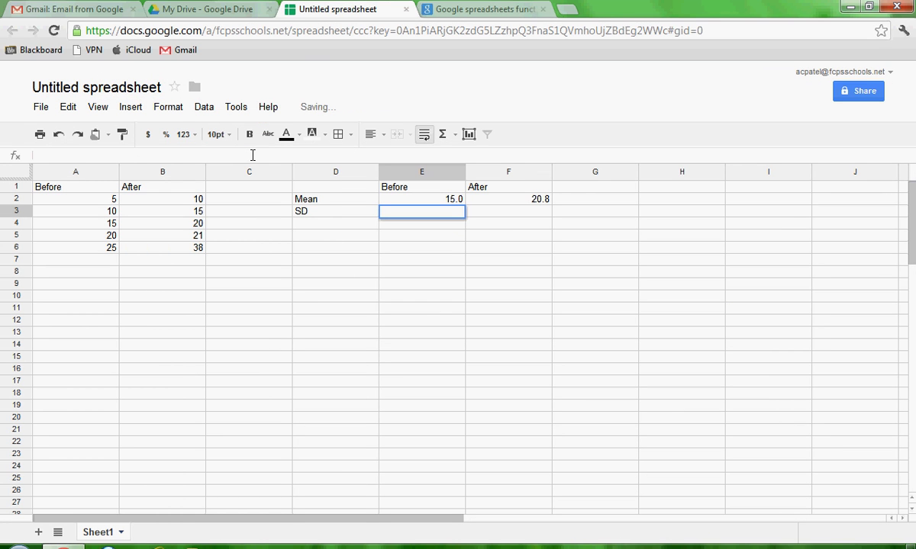
pyautogui.write('=')
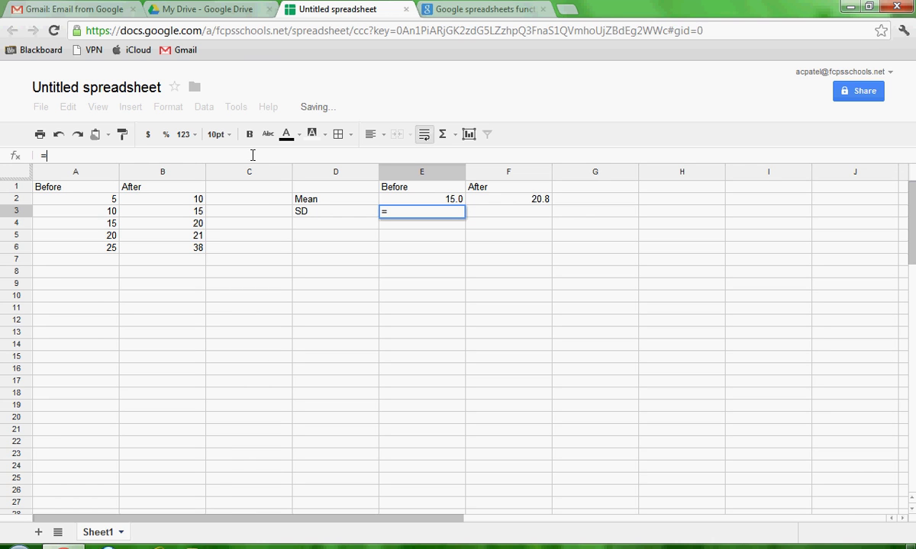
pyautogui.write('stde')
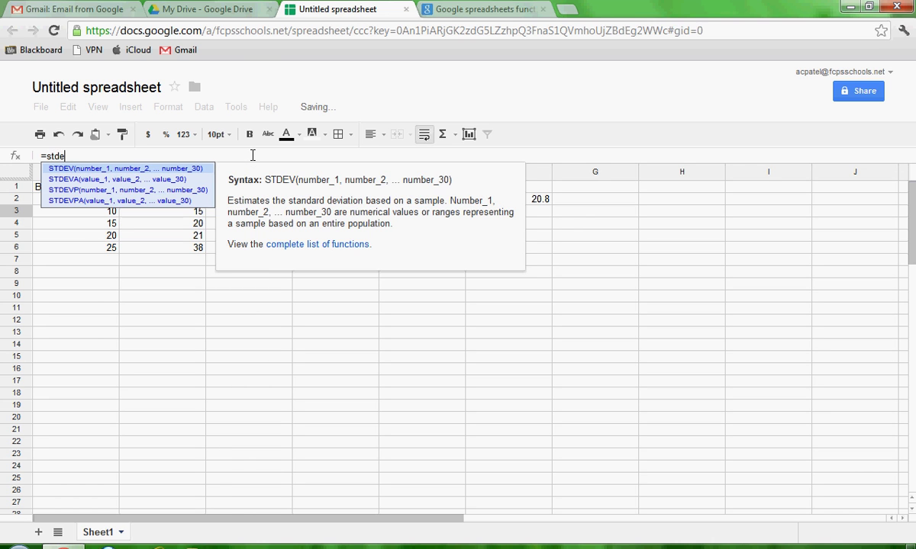
pyautogui.write('v(')
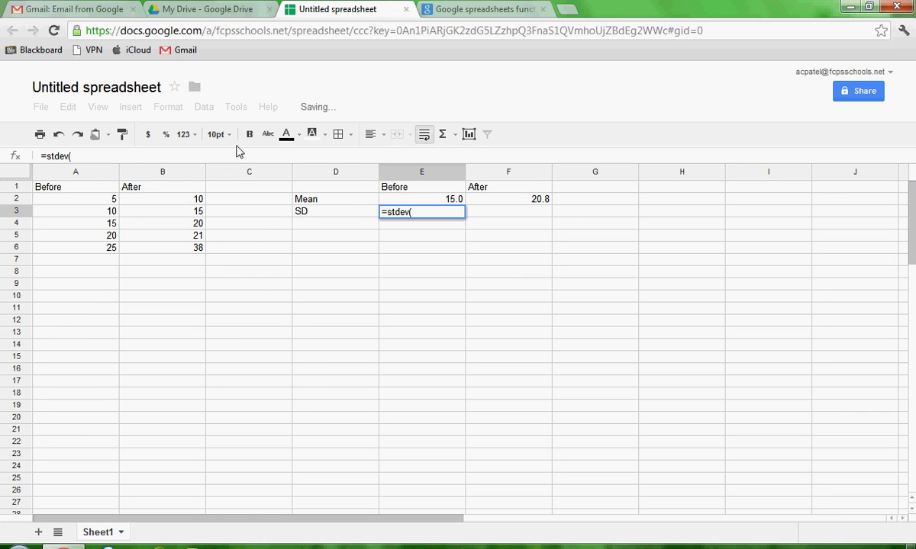
pyautogui.moveTo(117, 202); pyautogui.dragTo(115, 254)
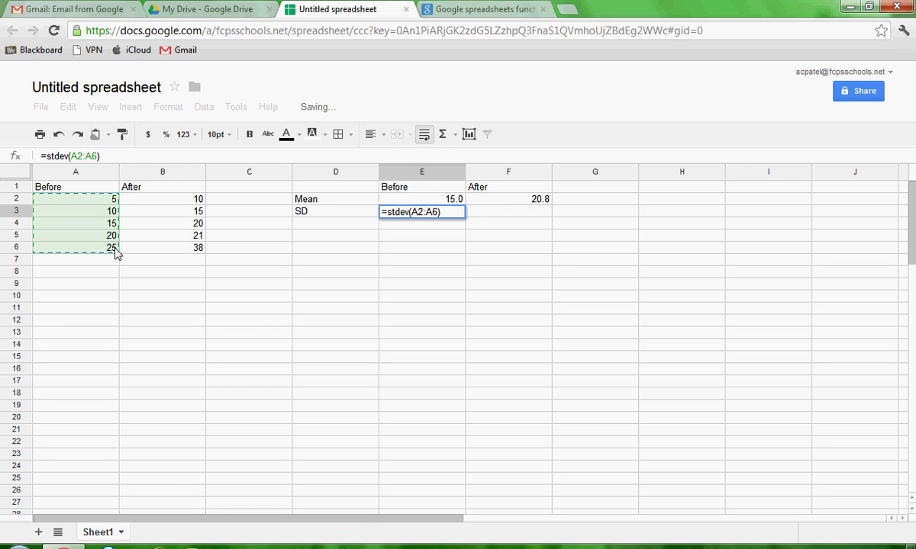
pyautogui.press('Return')
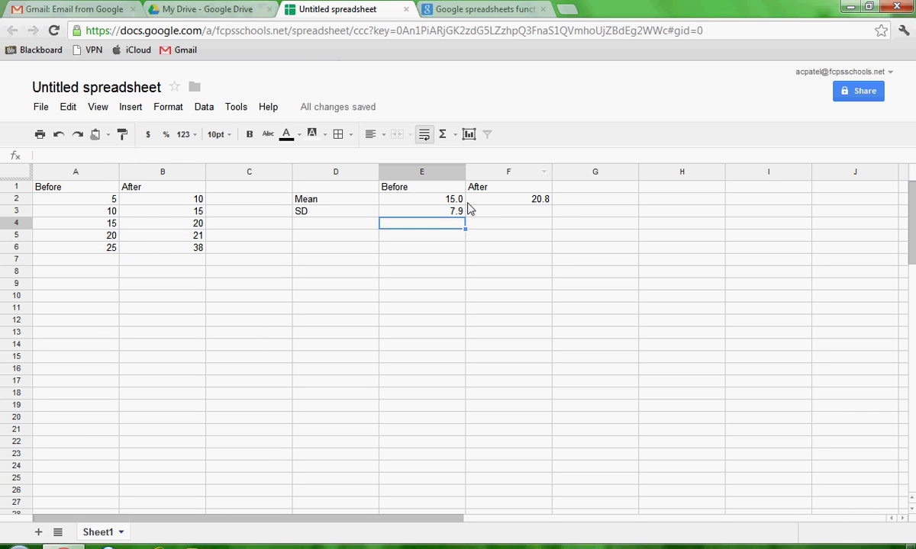
pyautogui.click(541, 213)
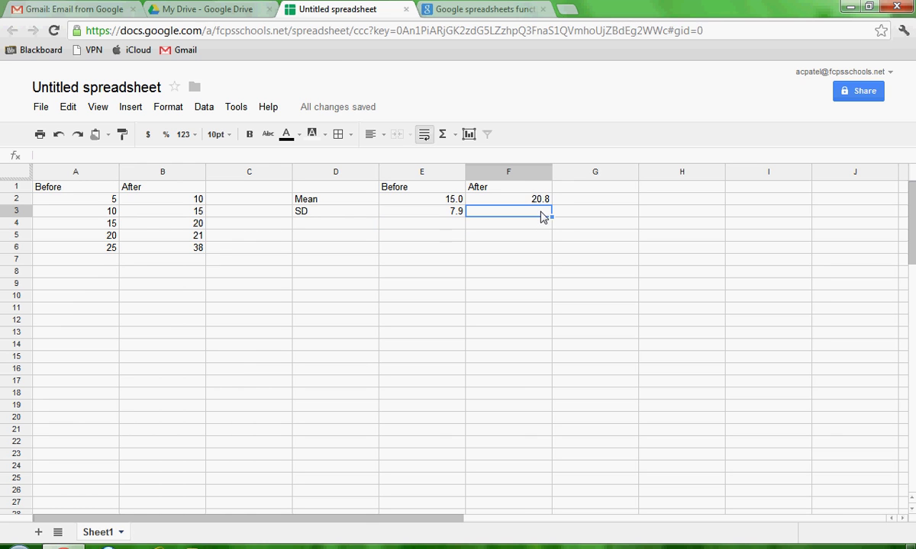
pyautogui.click(208, 157)
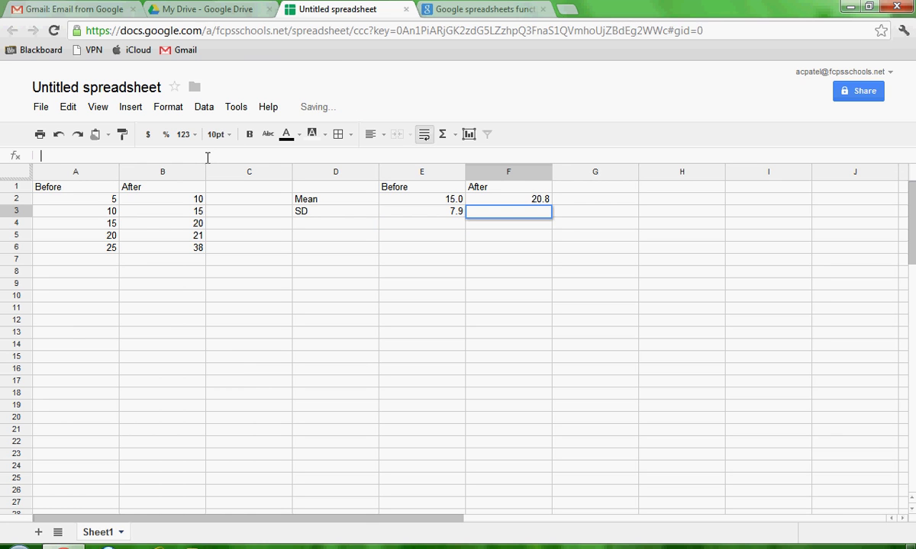
pyautogui.write('=stdev(')
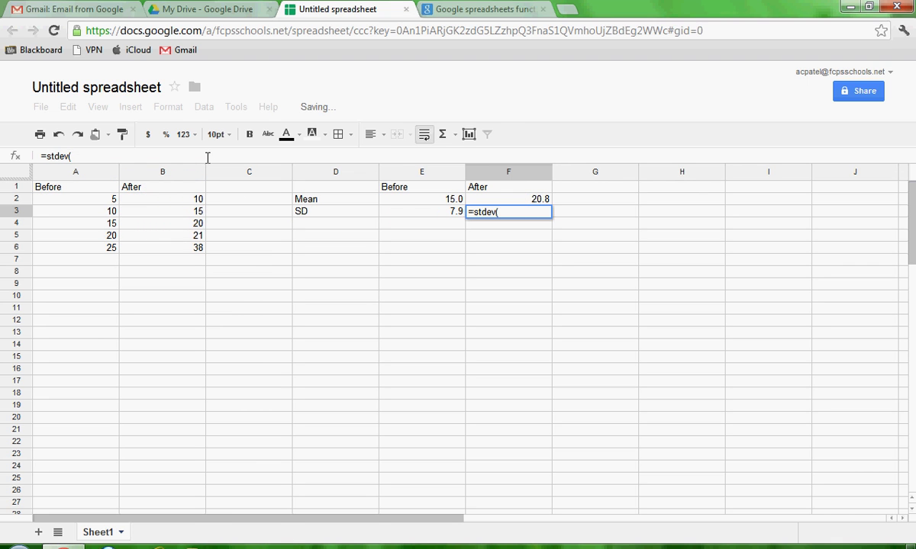
pyautogui.moveTo(186, 200); pyautogui.dragTo(184, 254)
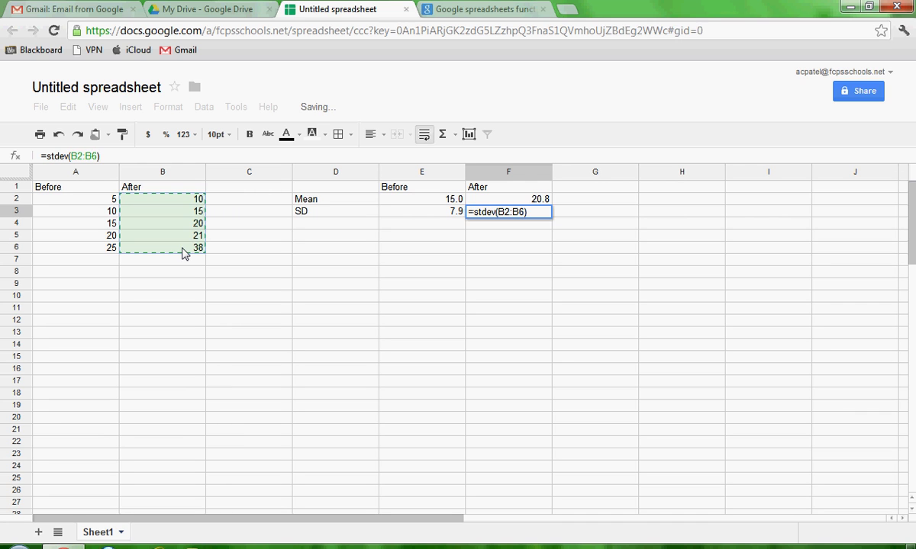
pyautogui.press('Return')
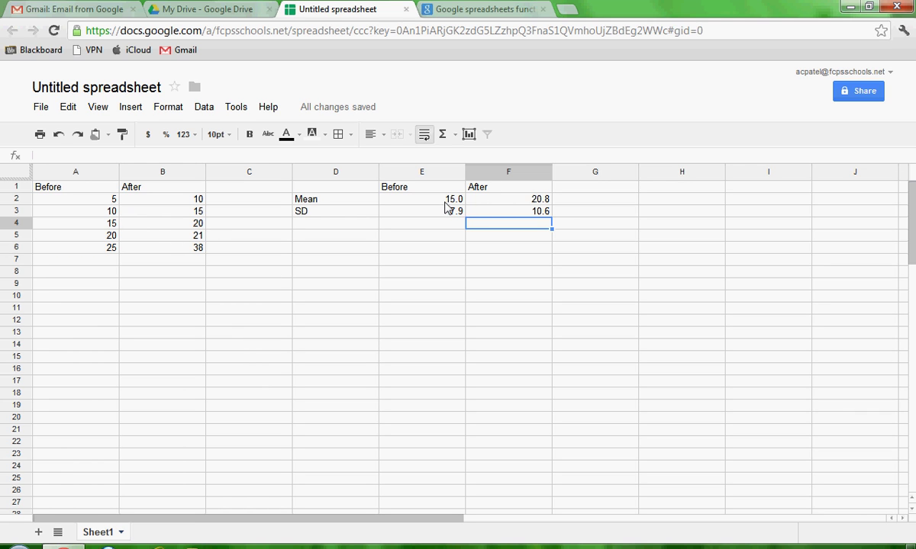
# - Give E2:F3 a custom format of 1 decimal place: 15.0, 20.8, 7.9, 10.6
pyautogui.moveTo(445, 201); pyautogui.dragTo(493, 216)
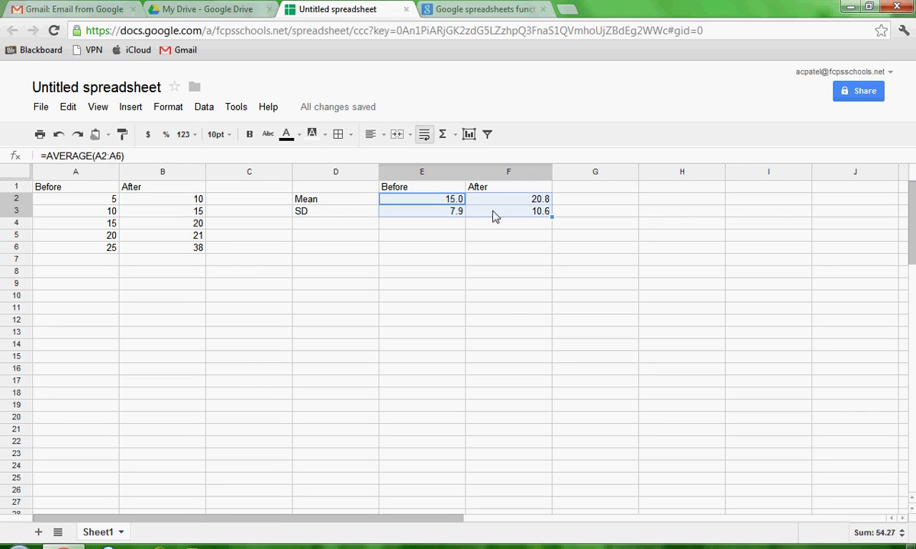
pyautogui.rightClick(493, 216)
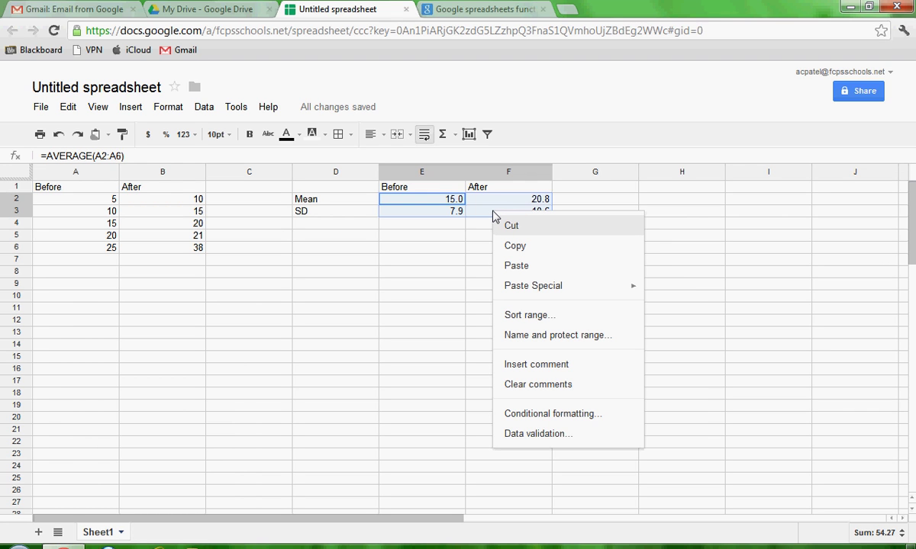
pyautogui.click(164, 111)
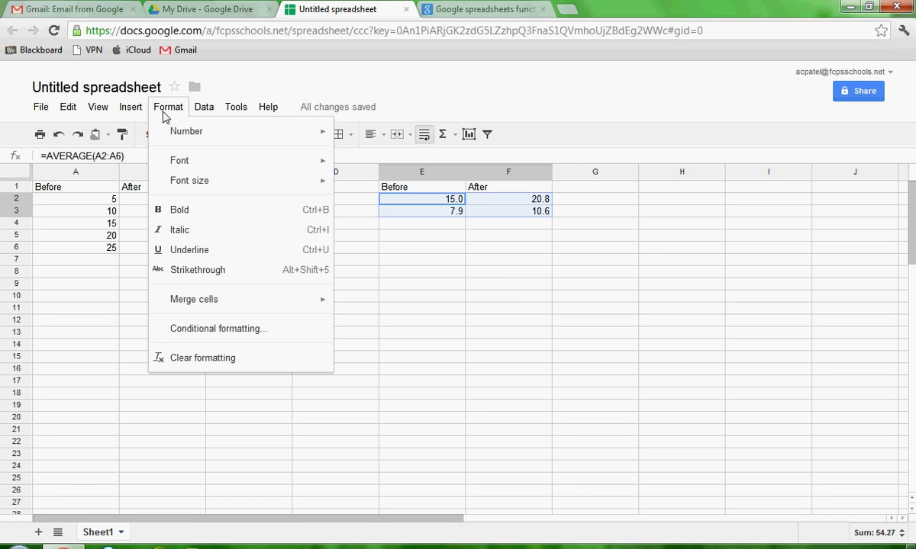
pyautogui.moveTo(176, 136)
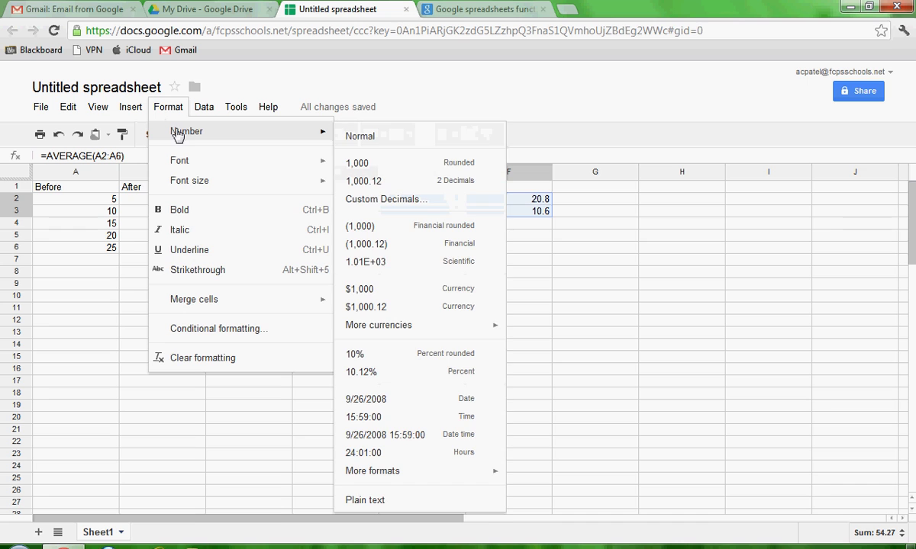
pyautogui.click(399, 200)
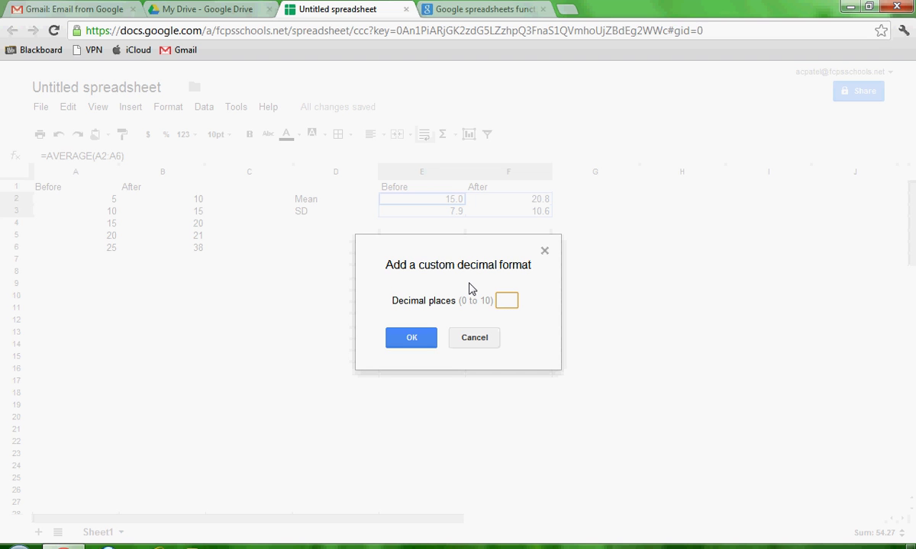
pyautogui.write('1')
pyautogui.click(418, 334)
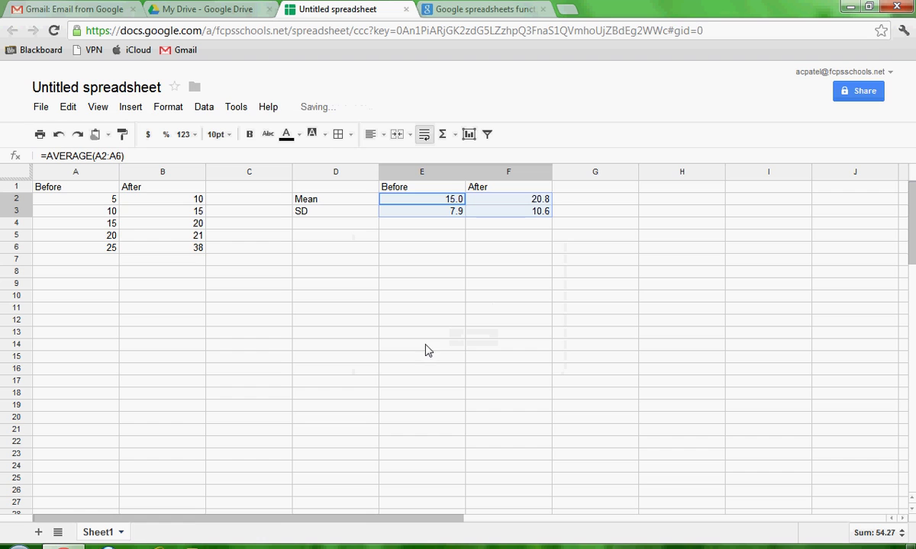
pyautogui.click(521, 249)
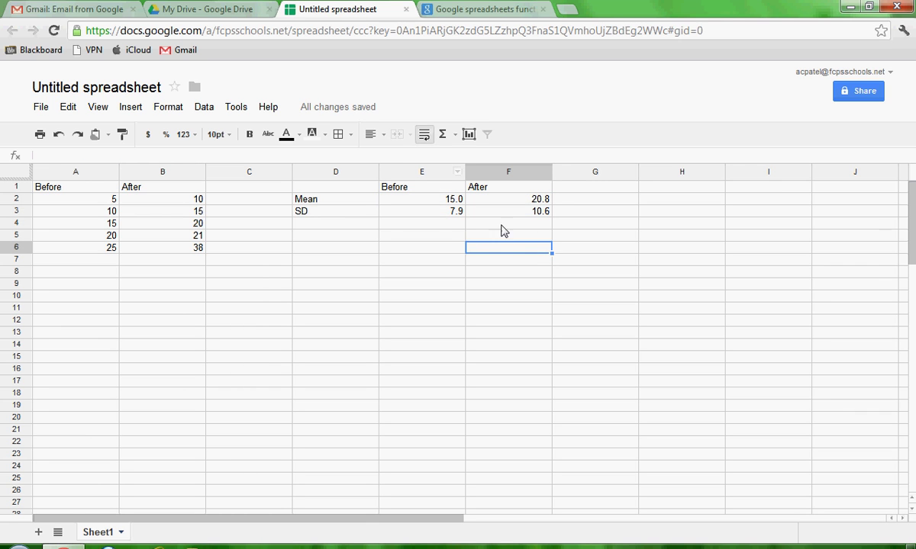
# - Verify the mean and SD formulas, then select D1:F2 as the chart data
pyautogui.click(436, 200)
pyautogui.click(503, 210)
pyautogui.click(504, 200)
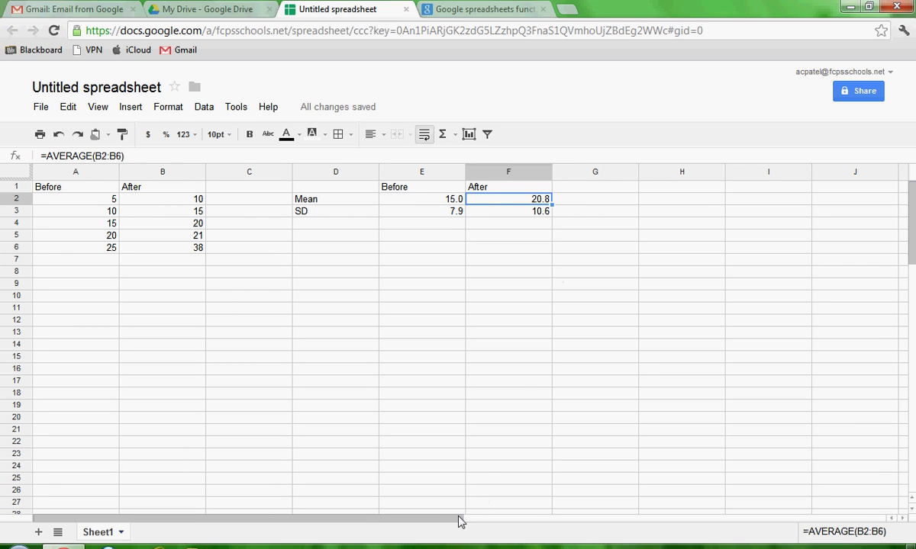
pyautogui.moveTo(453, 523); pyautogui.dragTo(578, 509)
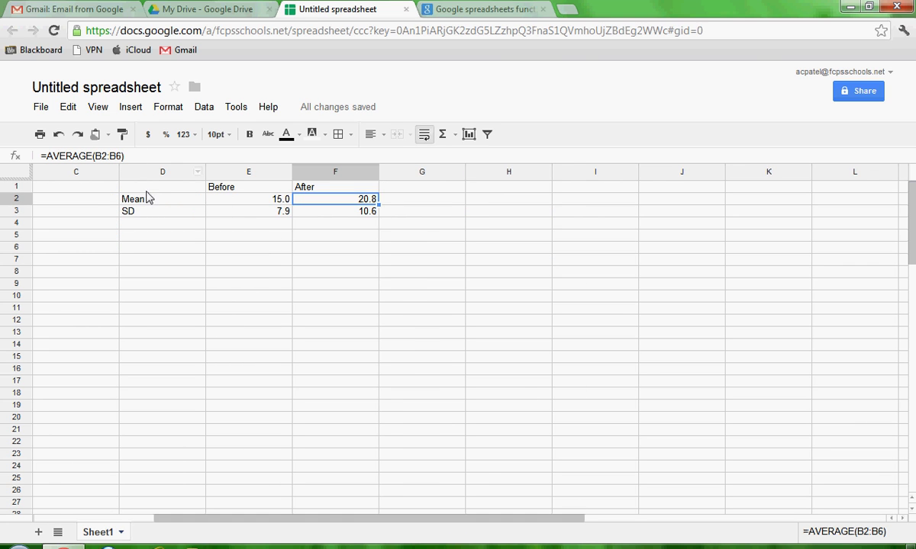
pyautogui.moveTo(138, 187); pyautogui.dragTo(337, 199)
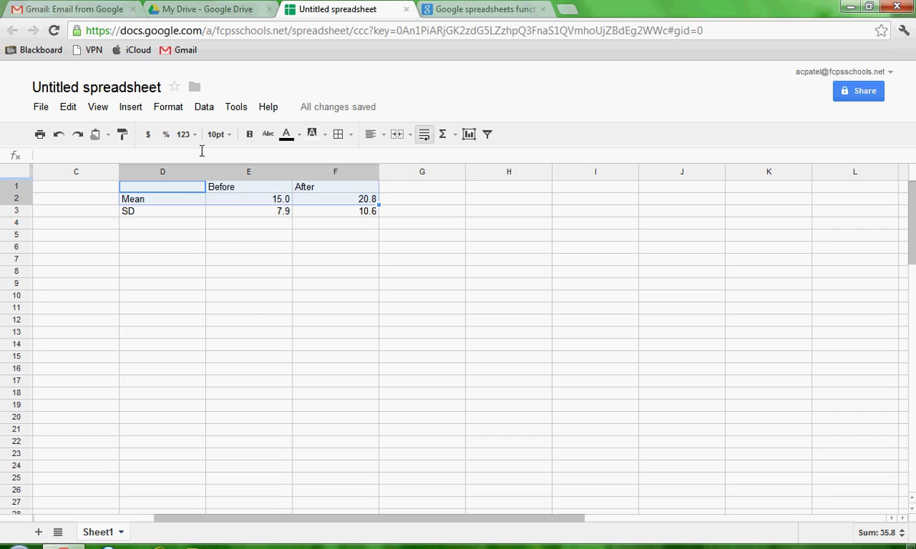
pyautogui.click(130, 108)
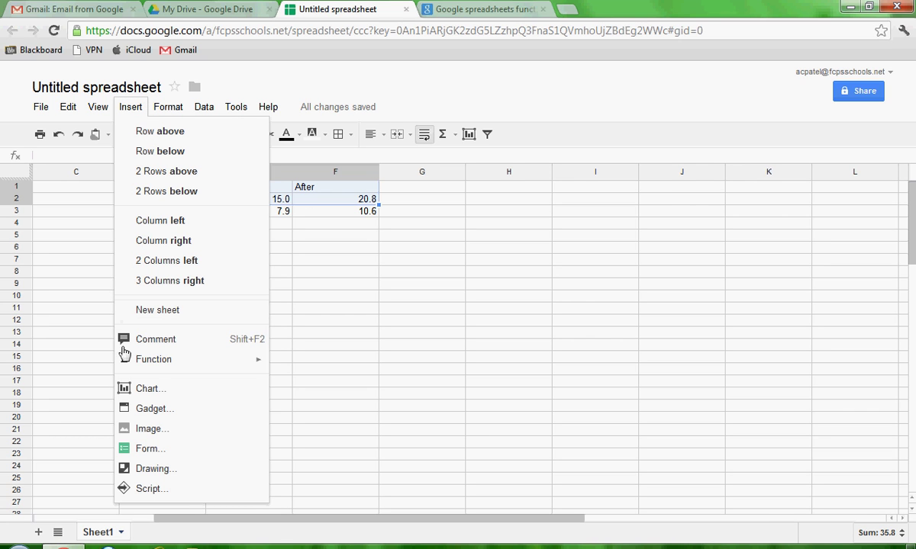
# - Insert a column chart of the Before and After means from D1:F2
pyautogui.click(136, 390)
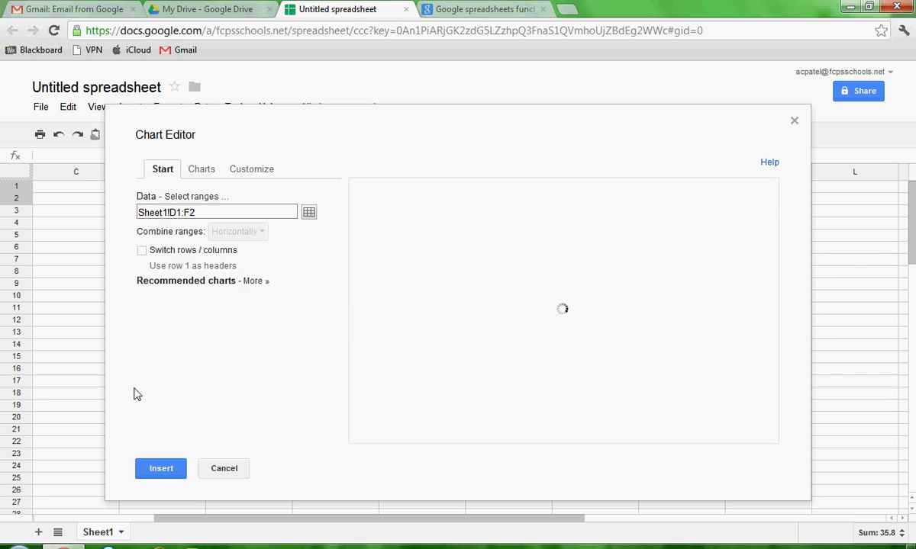
pyautogui.click(205, 394)
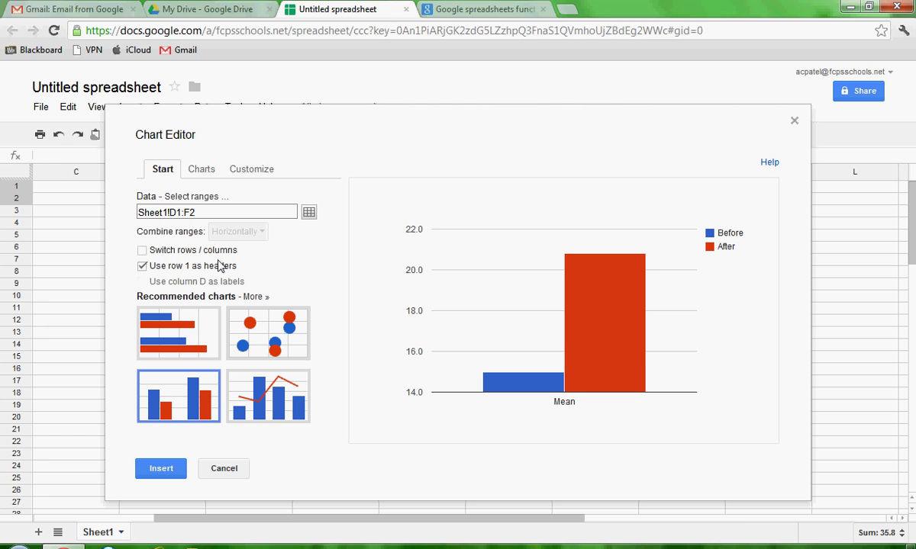
pyautogui.click(201, 170)
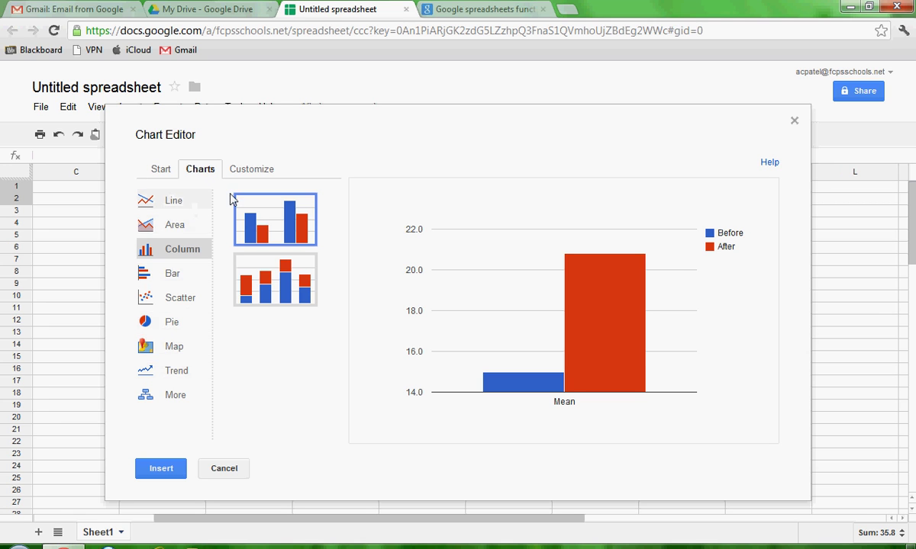
# - Enter 'Sample Title' as the chart title in the Customize settings
pyautogui.click(250, 175)
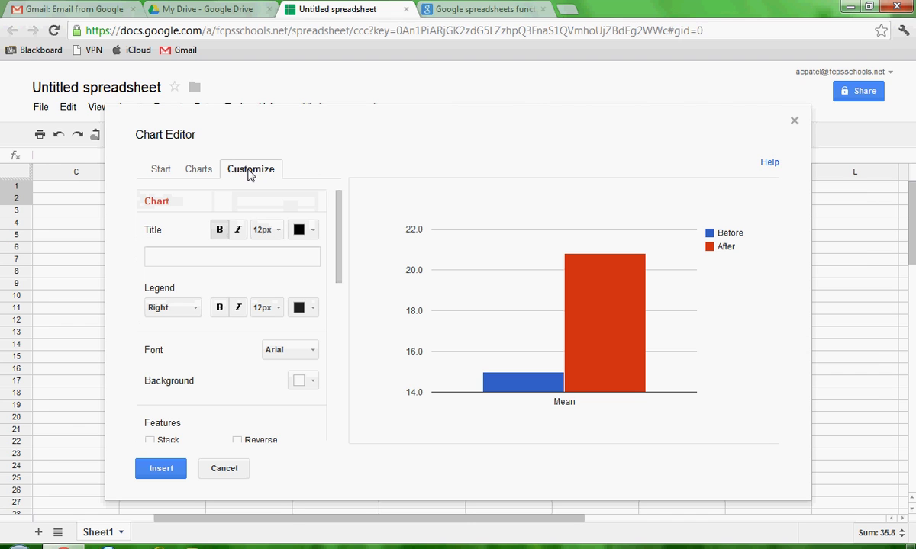
pyautogui.click(212, 255)
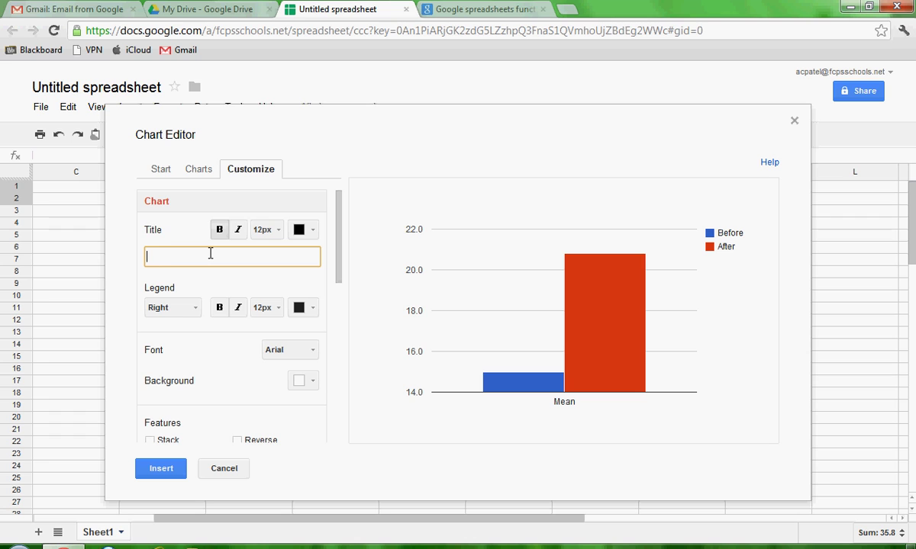
pyautogui.write('Sample Title')
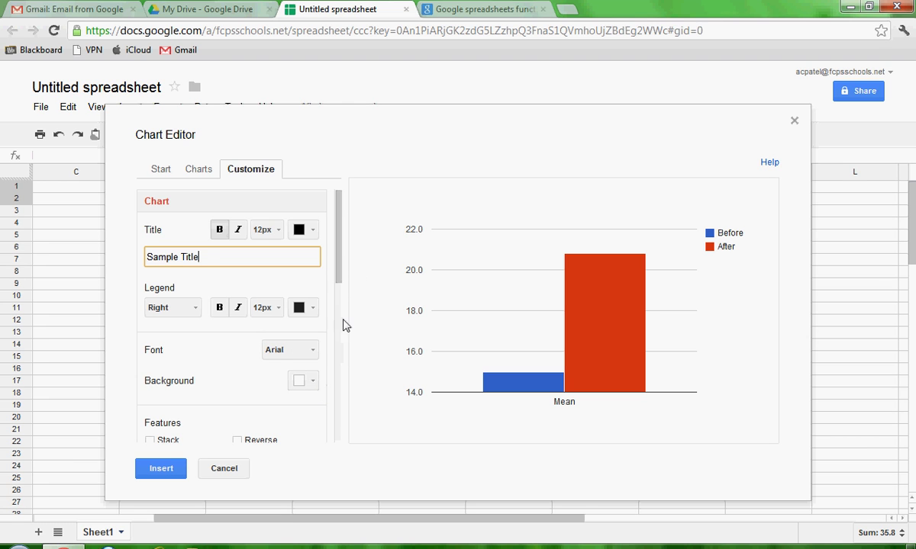
pyautogui.moveTo(341, 286); pyautogui.dragTo(341, 378)
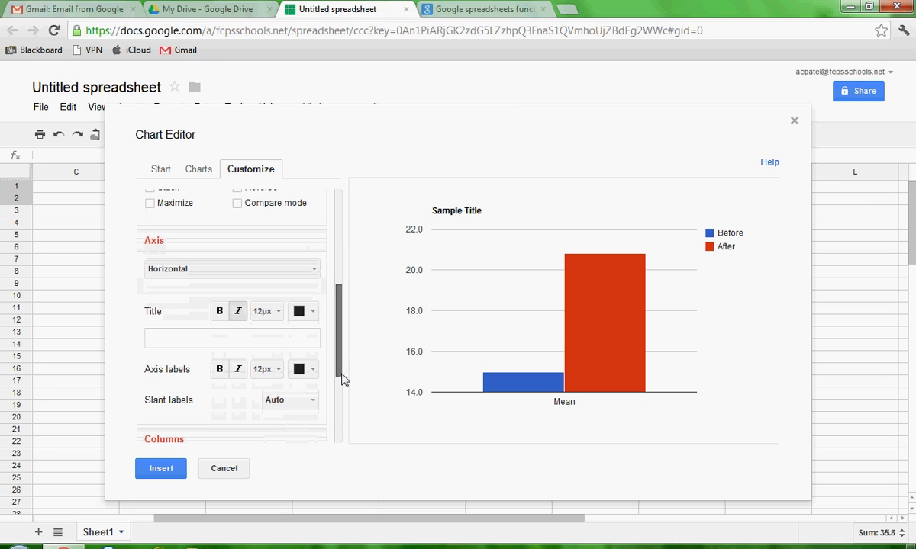
# - Title the horizontal axis 'Before or After Exercise'
pyautogui.click(212, 271)
pyautogui.click(214, 297)
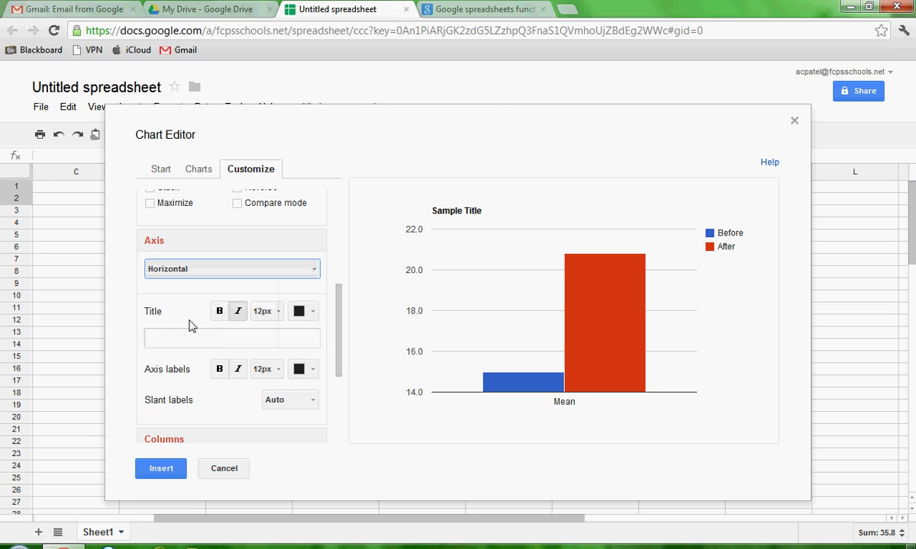
pyautogui.click(174, 340)
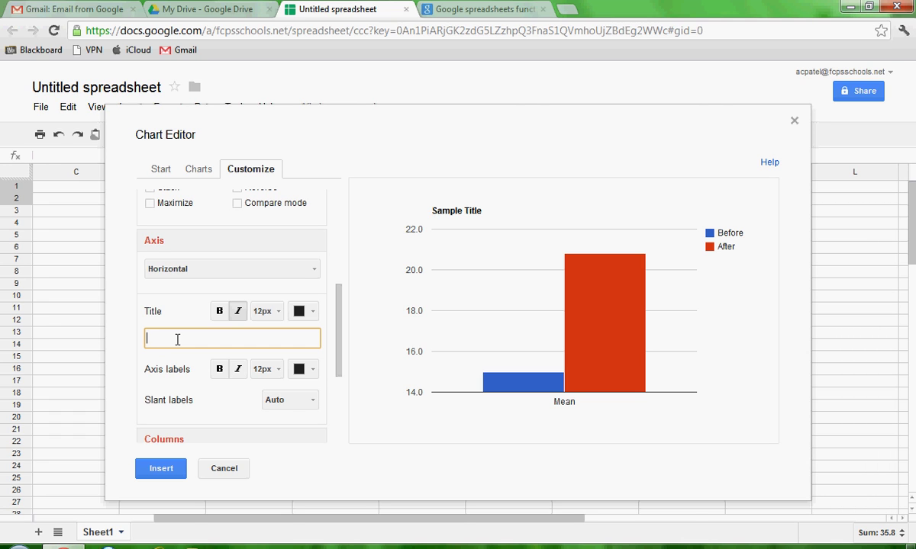
pyautogui.write('B')
pyautogui.press('BackSpace')
pyautogui.press('BackSpace')
pyautogui.press('BackSpace')
pyautogui.press('BackSpace')
pyautogui.write('Time')
pyautogui.press('BackSpace')
pyautogui.press('BackSpace')
pyautogui.press('BackSpace')
pyautogui.press('BackSpace')
pyautogui.write('Before or After Exercise')
# - Try a 30-degree slant on the axis labels, then return the slant to Auto
pyautogui.click(312, 404)
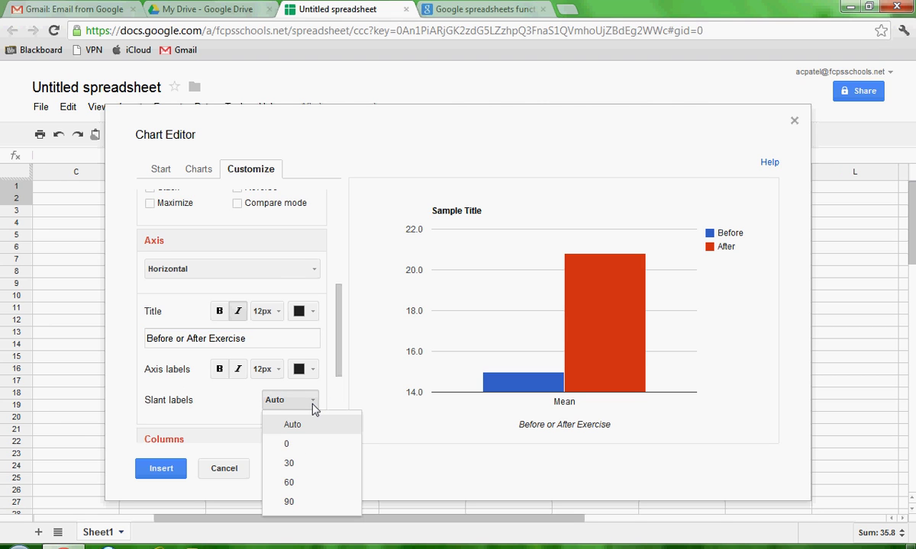
pyautogui.click(313, 469)
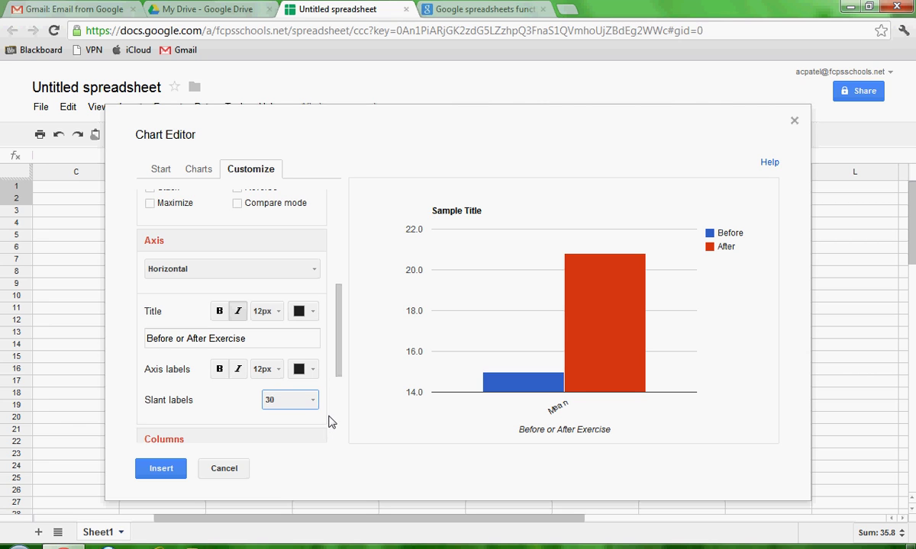
pyautogui.click(301, 400)
pyautogui.click(300, 426)
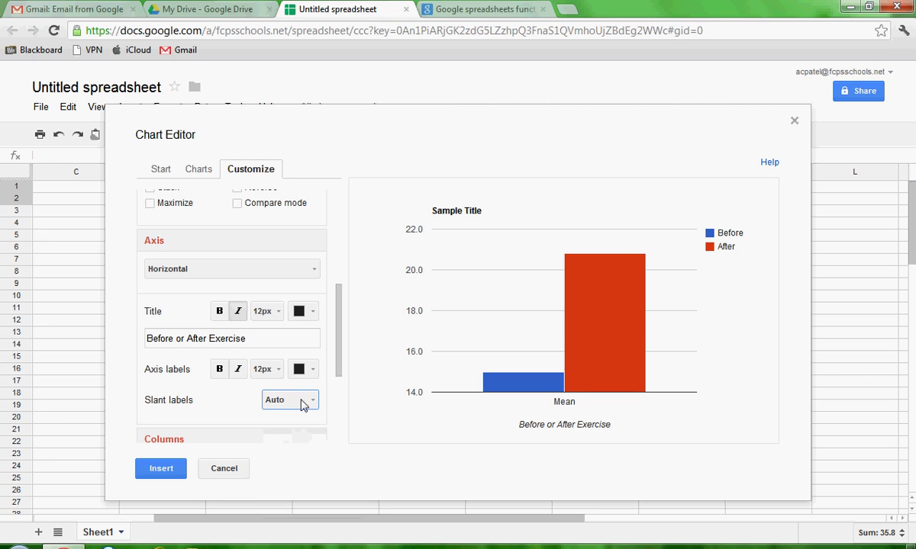
# - Title the left vertical axis 'Heart beats per minute'
pyautogui.click(305, 269)
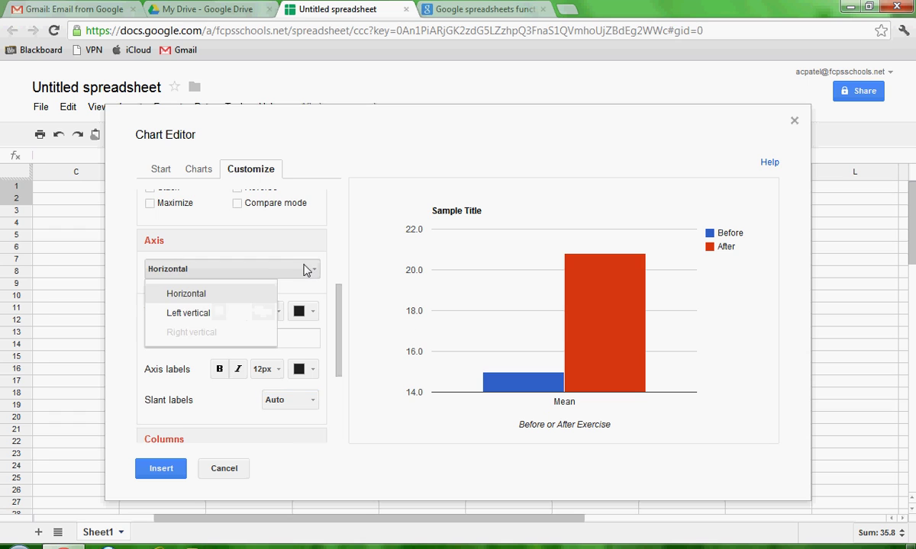
pyautogui.click(267, 309)
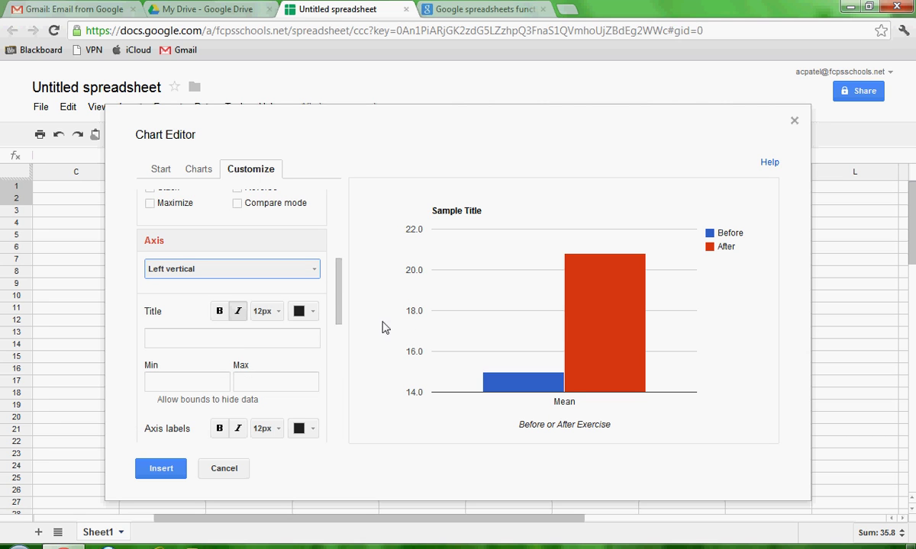
pyautogui.click(285, 337)
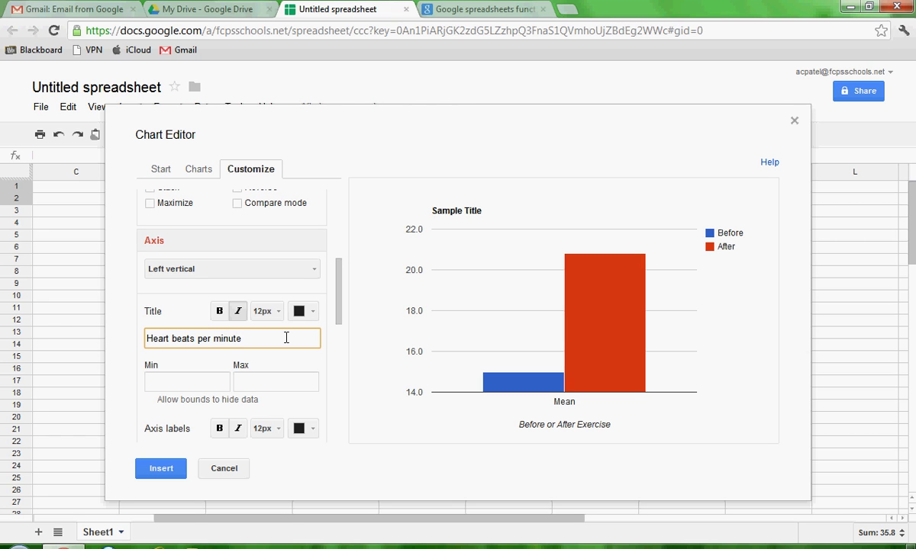
pyautogui.write('Heart beats per minute')
# - Set the vertical axis minimum to 0 and maximum to 30, after briefly trying 25
pyautogui.click(164, 382)
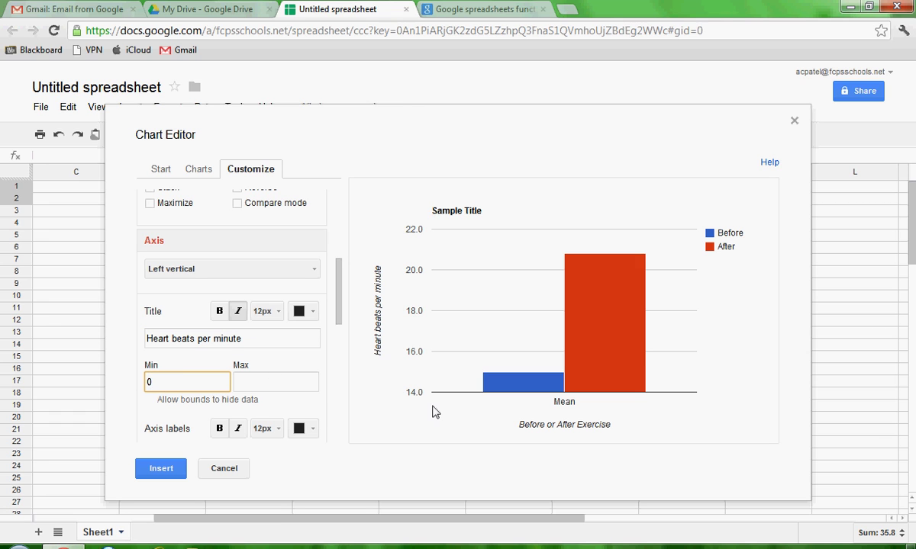
pyautogui.click(289, 387)
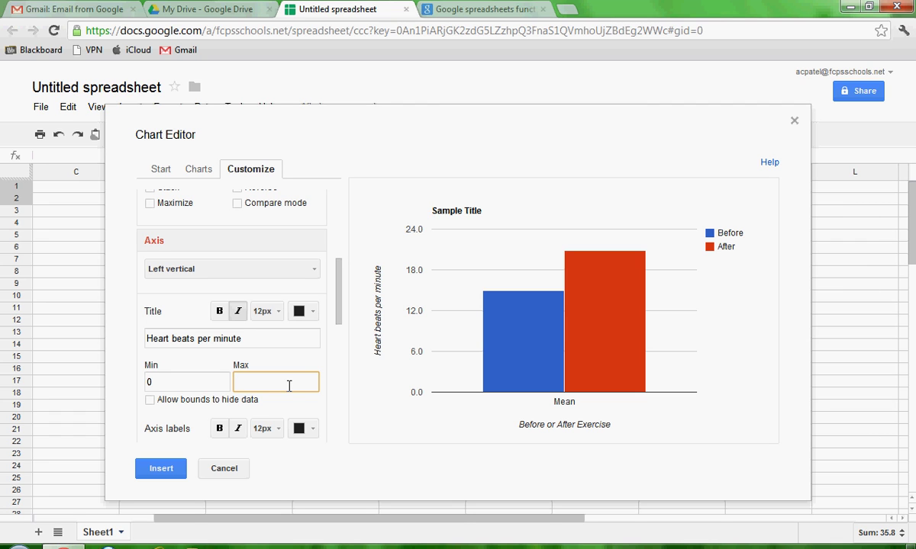
pyautogui.click(217, 382)
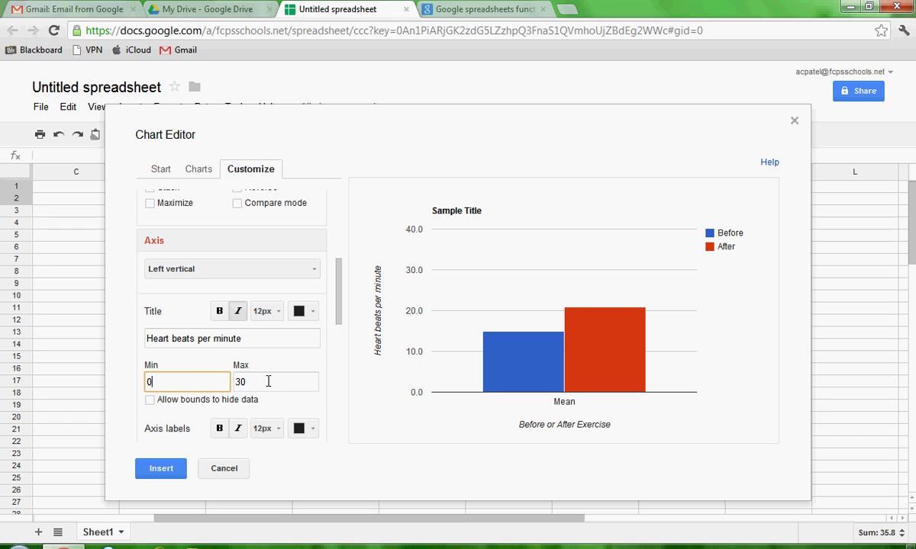
pyautogui.press('Tab')
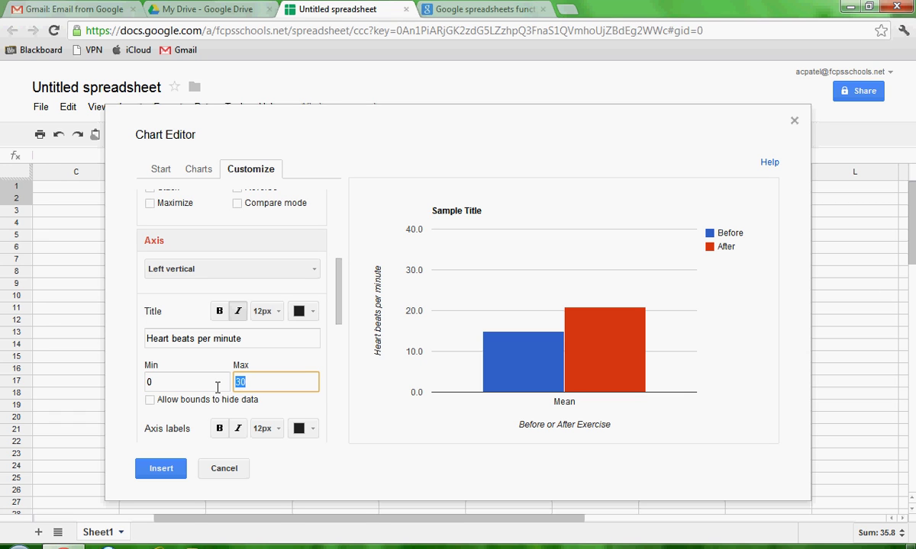
pyautogui.write('25')
pyautogui.click(183, 383)
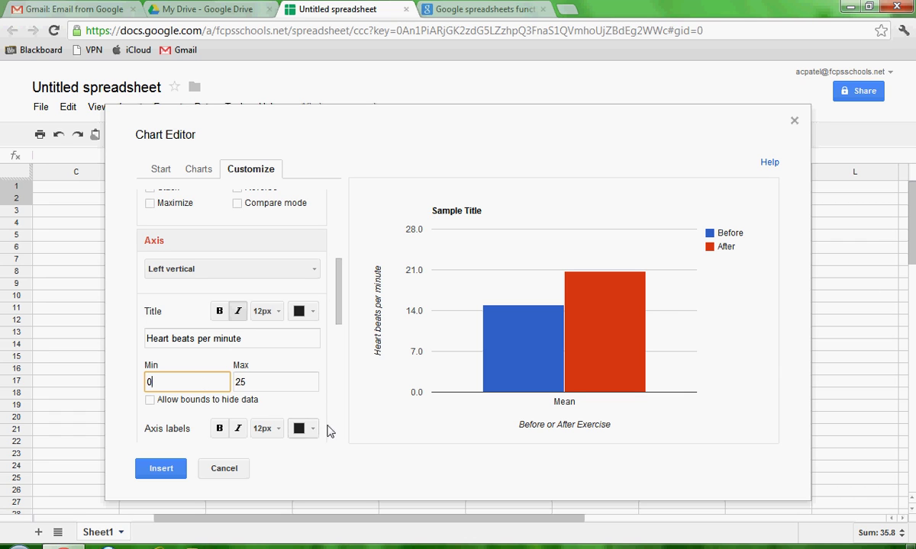
pyautogui.doubleClick(239, 389)
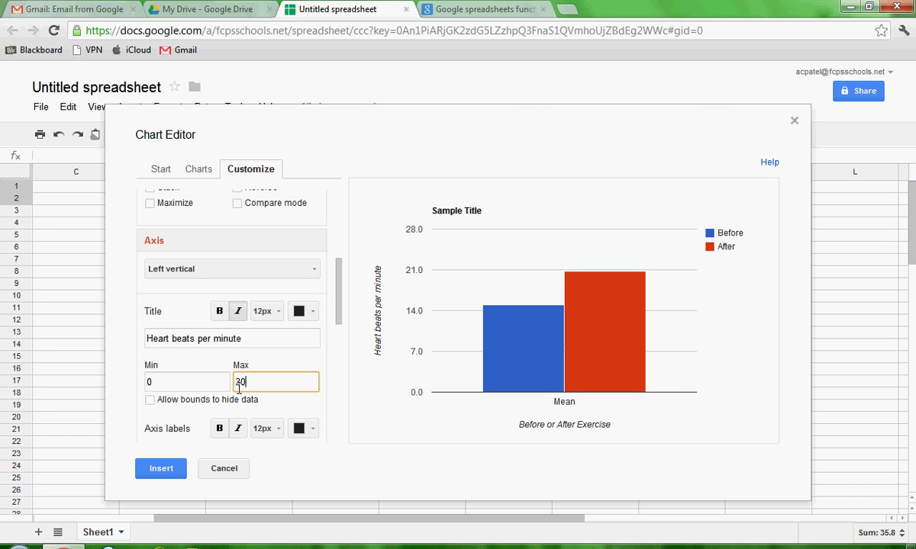
pyautogui.write('30')
pyautogui.click(191, 383)
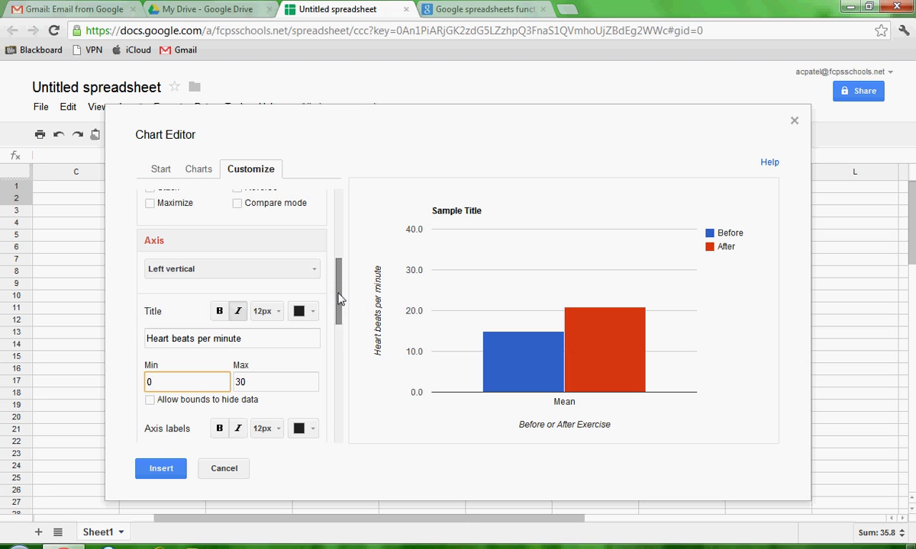
# - Set the chart to ten major gridlines and no minor gridlines
pyautogui.scroll(-1, 334, 313)
pyautogui.scroll(-3, 334, 313)
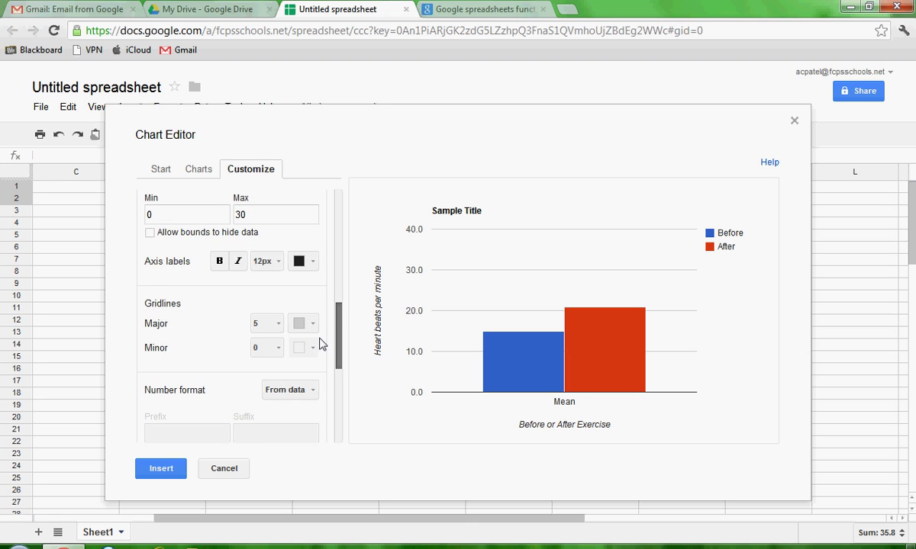
pyautogui.scroll(-1, 320, 344)
pyautogui.click(277, 304)
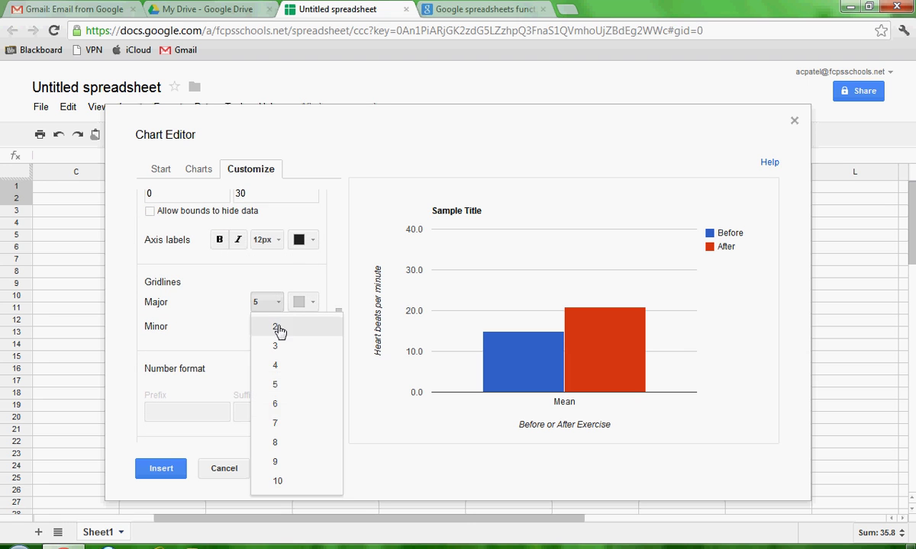
pyautogui.click(279, 333)
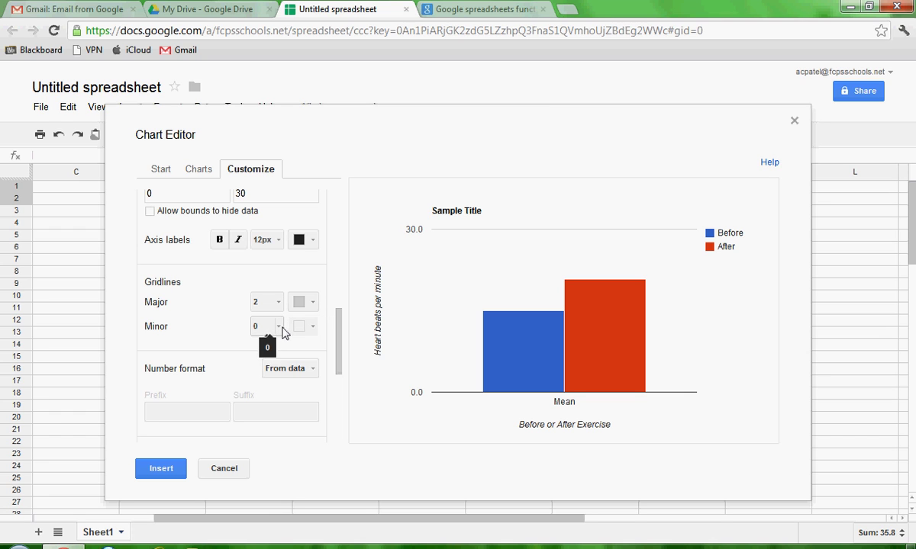
pyautogui.click(279, 309)
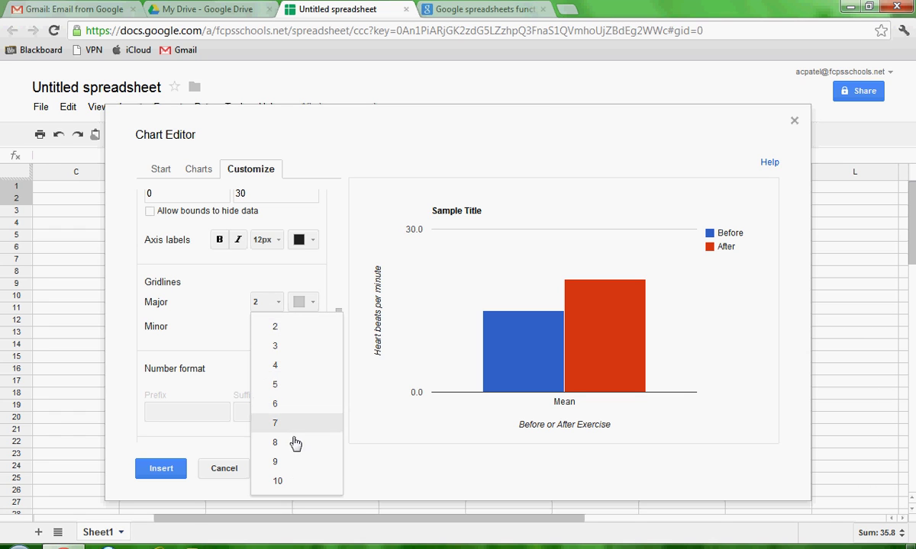
pyautogui.click(293, 481)
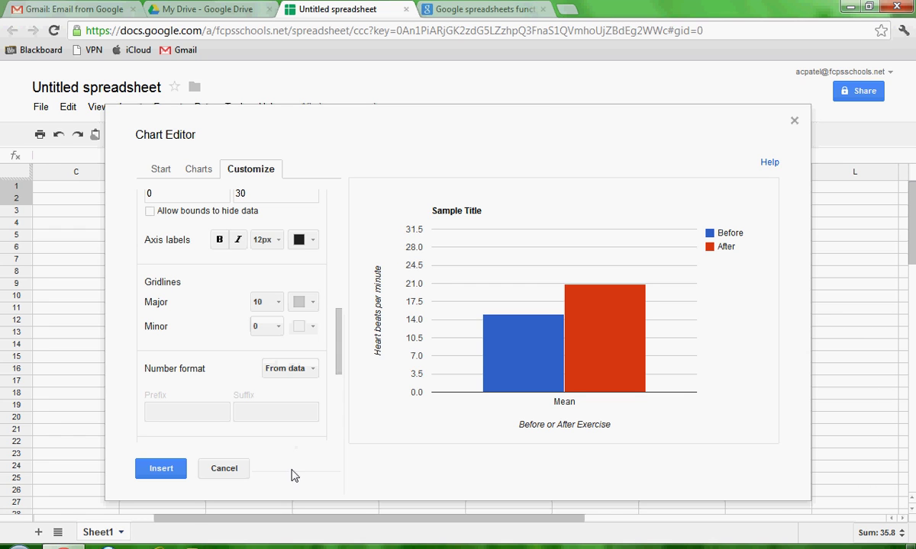
pyautogui.click(279, 308)
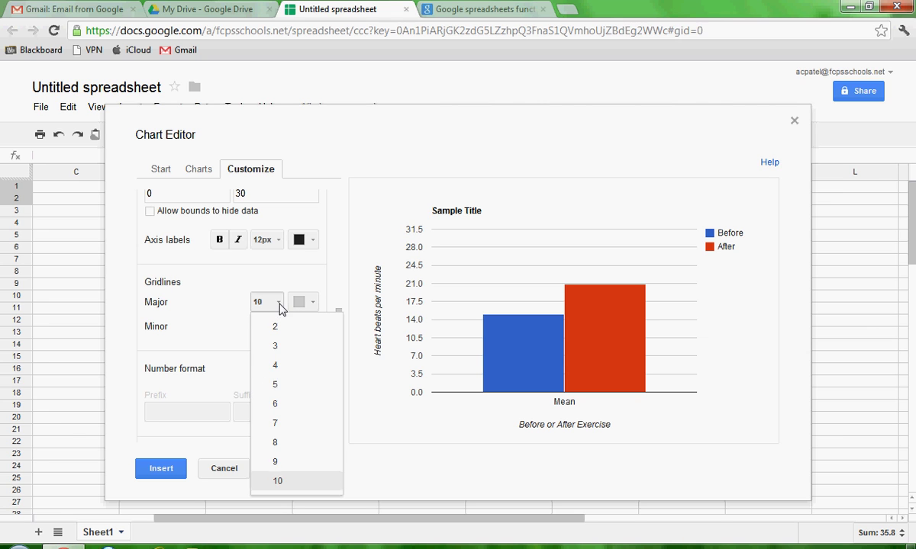
pyautogui.click(279, 305)
pyautogui.click(279, 328)
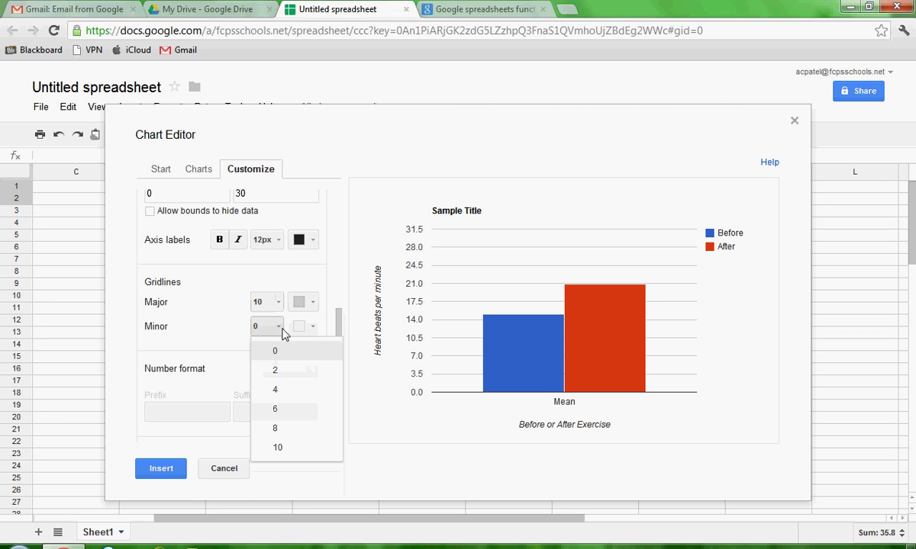
pyautogui.click(276, 416)
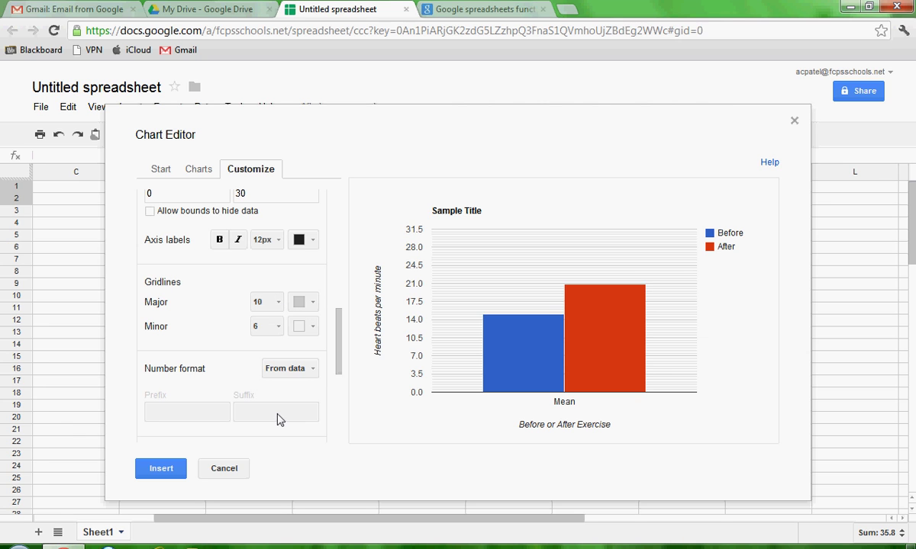
pyautogui.click(277, 328)
pyautogui.click(276, 352)
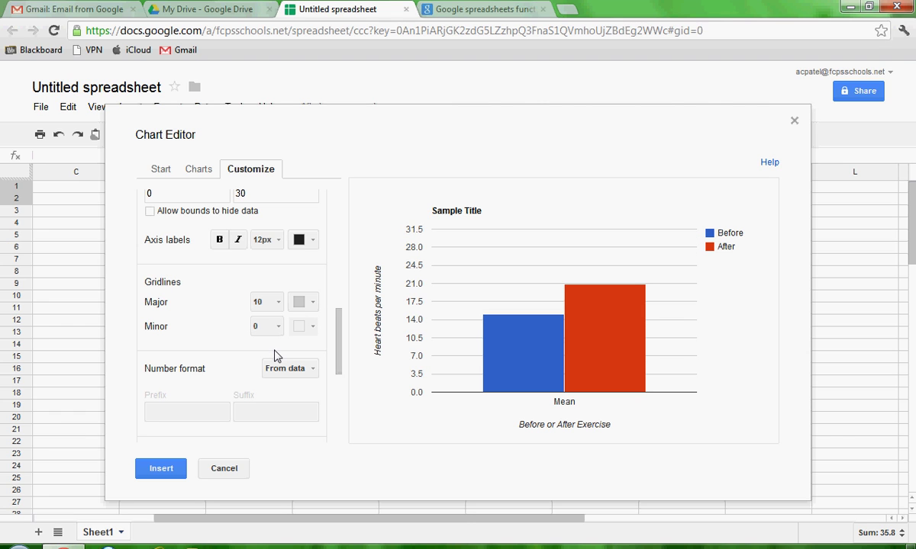
# - Leave number format and scale at Default, and move the chart editor to reveal the Mean/SD table
pyautogui.click(308, 370)
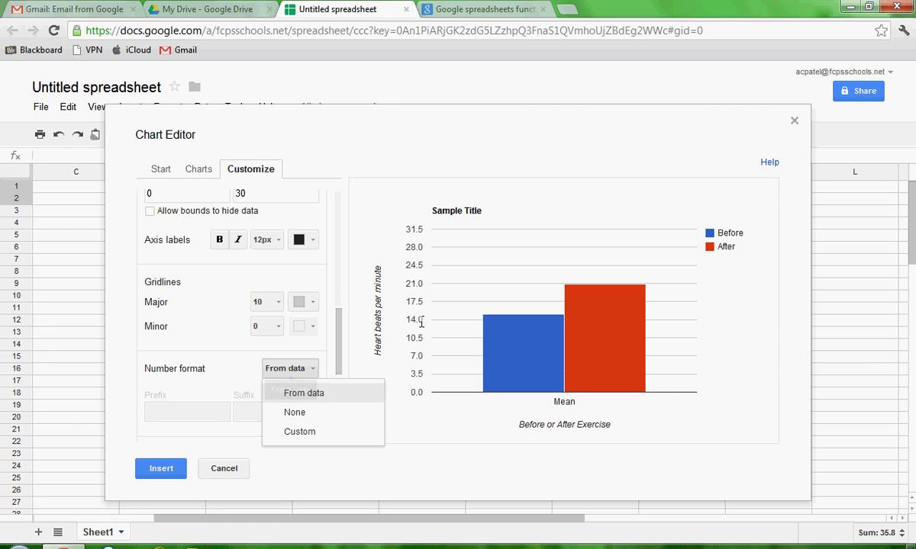
pyautogui.click(181, 356)
pyautogui.scroll(-1, 177, 359)
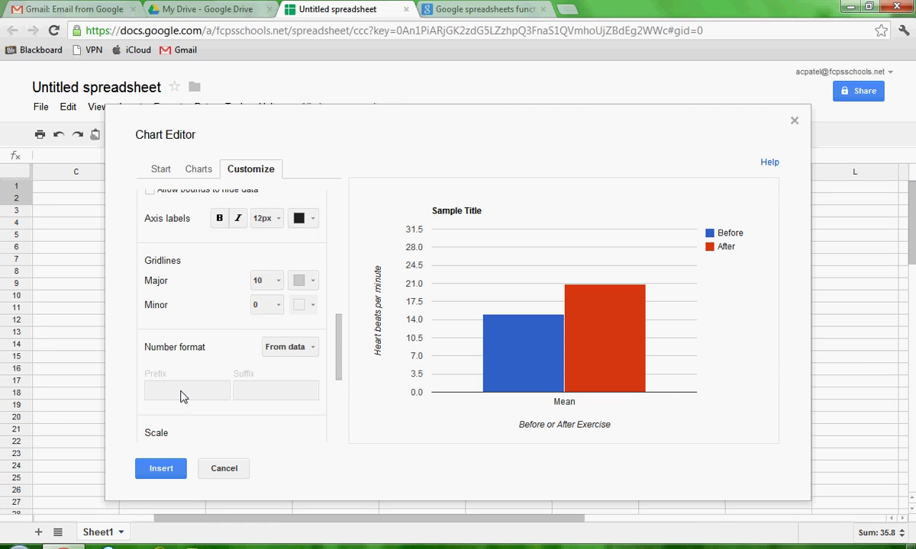
pyautogui.scroll(-4, 180, 378)
pyautogui.click(186, 368)
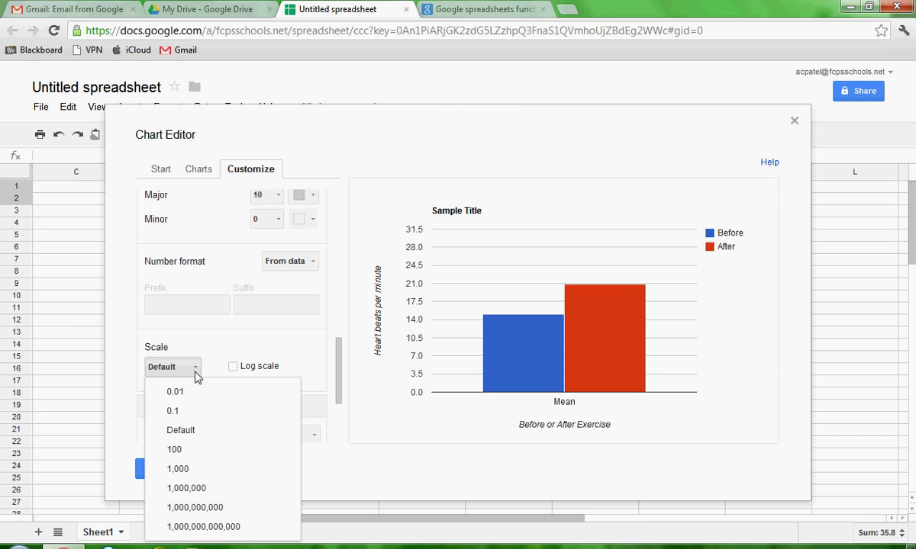
pyautogui.click(197, 368)
pyautogui.moveTo(339, 361); pyautogui.dragTo(340, 412)
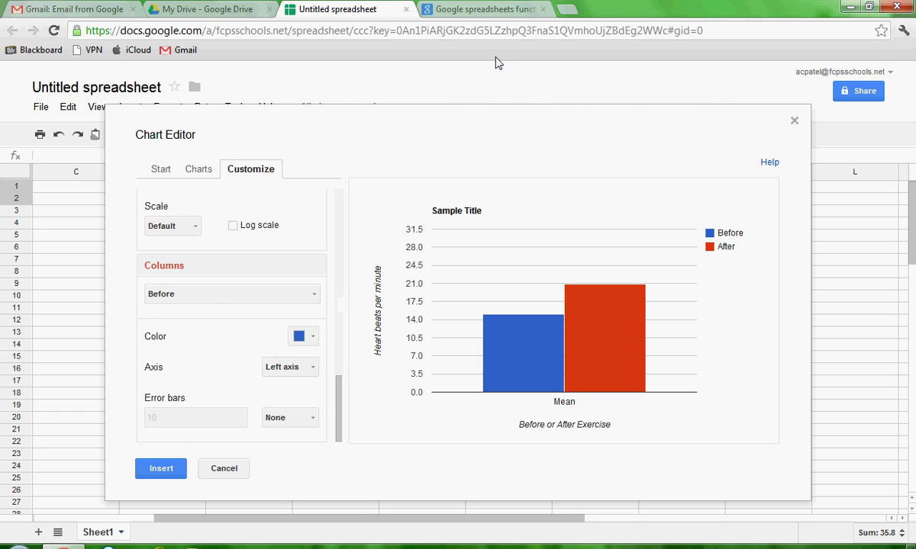
pyautogui.moveTo(488, 124); pyautogui.dragTo(516, 235)
# - Move the chart editor aside and check the Before mean in cell E2
pyautogui.scroll(-1, 870, 238)
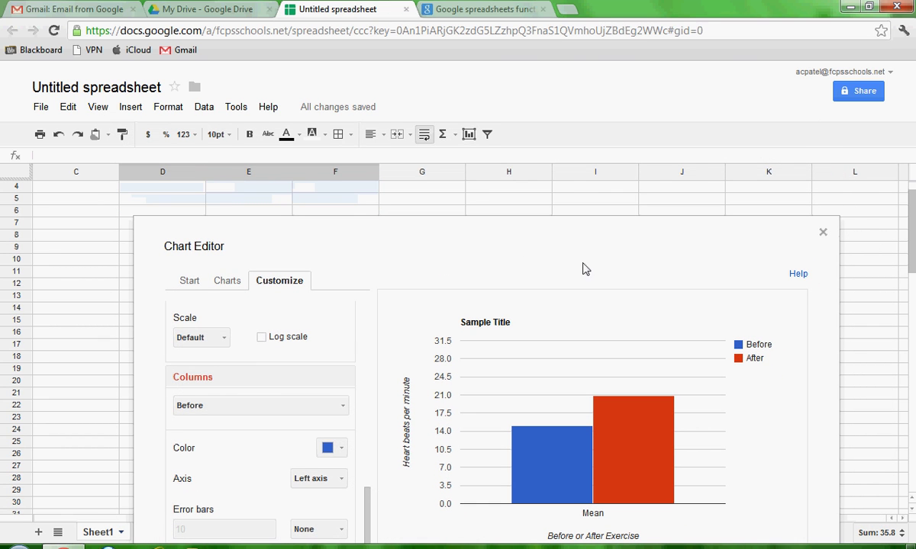
pyautogui.scroll(1, 850, 243)
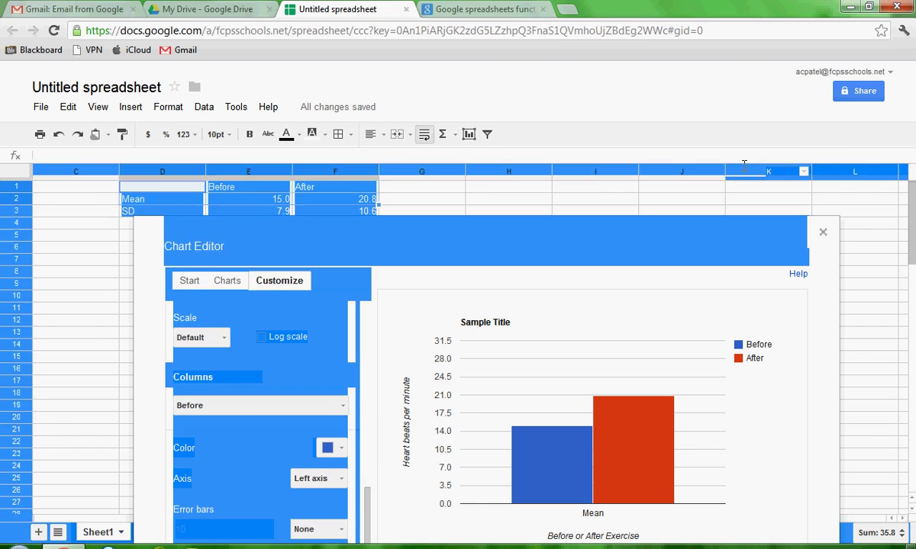
pyautogui.moveTo(615, 250); pyautogui.dragTo(774, 177)
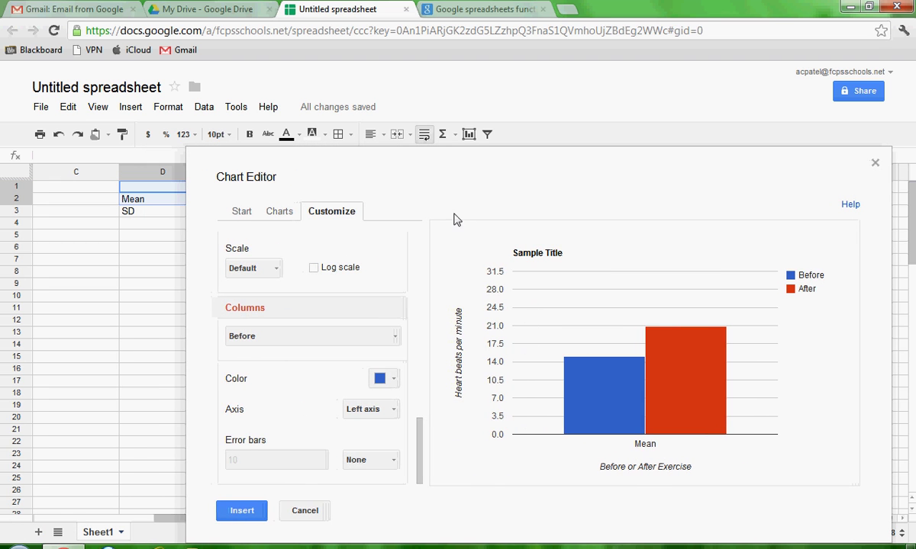
pyautogui.hscroll(1, 160, 488)
pyautogui.hscroll(1, 218, 527)
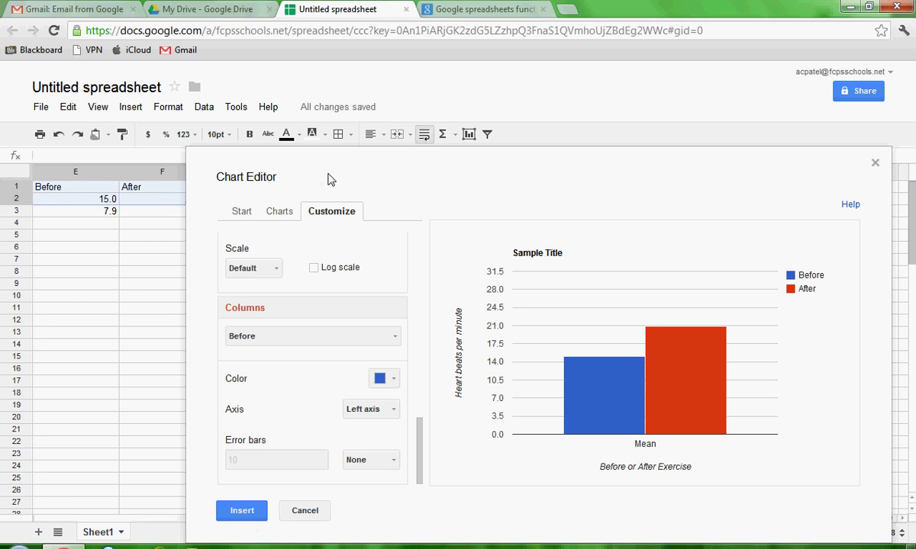
pyautogui.moveTo(339, 180); pyautogui.dragTo(363, 180)
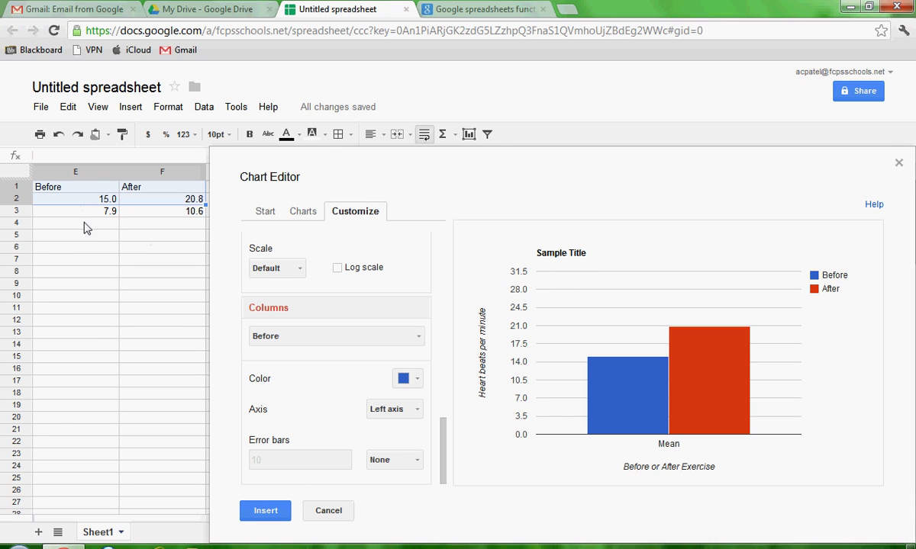
pyautogui.click(93, 201)
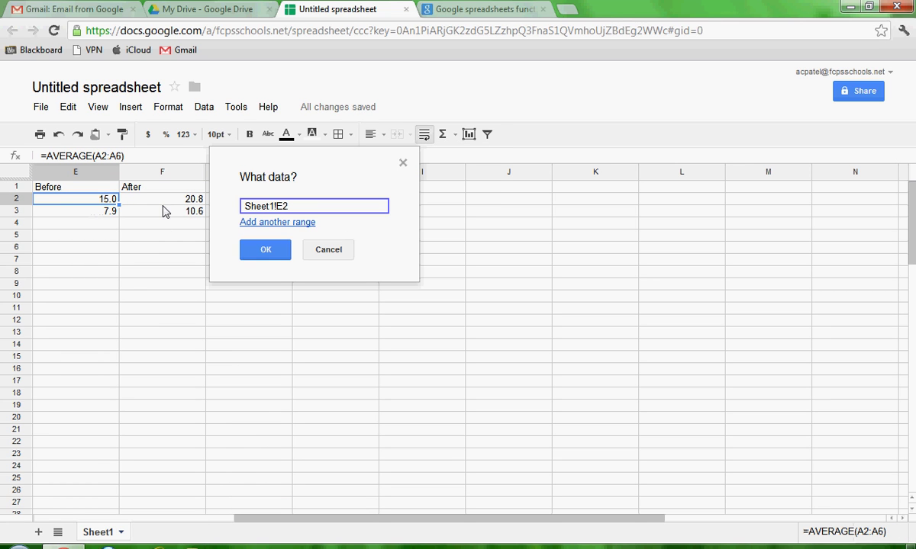
pyautogui.click(328, 249)
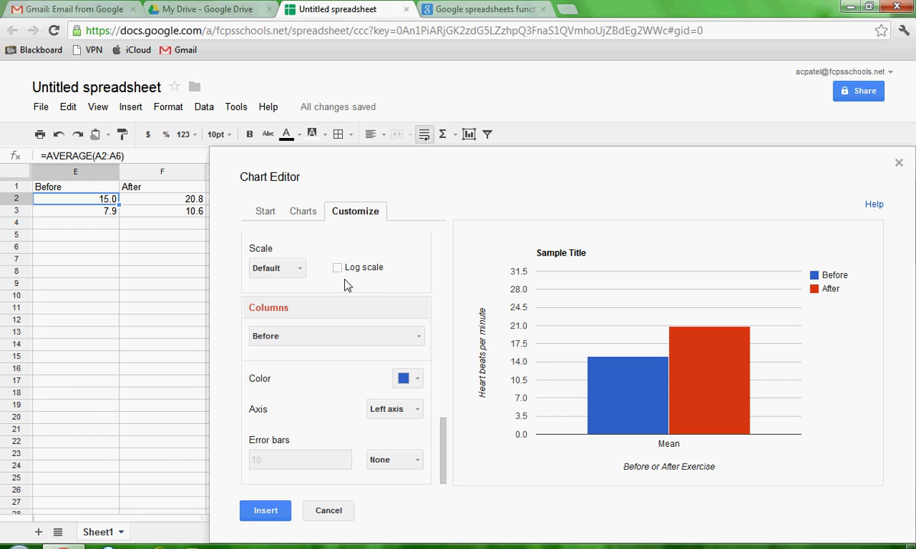
# - Give the Before series constant error bars with an amount of 7.9
pyautogui.moveTo(626, 387)
pyautogui.click(417, 463)
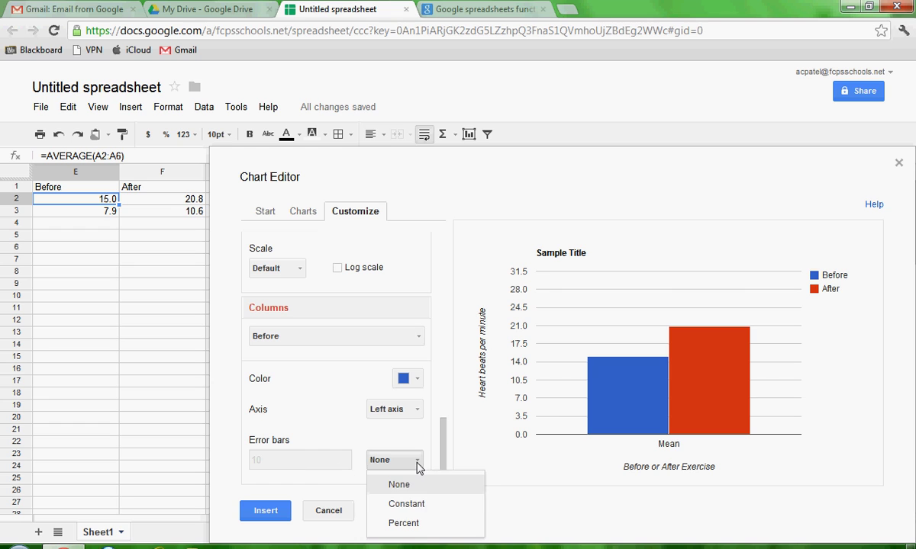
pyautogui.click(406, 504)
pyautogui.click(274, 460)
pyautogui.moveTo(274, 460); pyautogui.dragTo(252, 462)
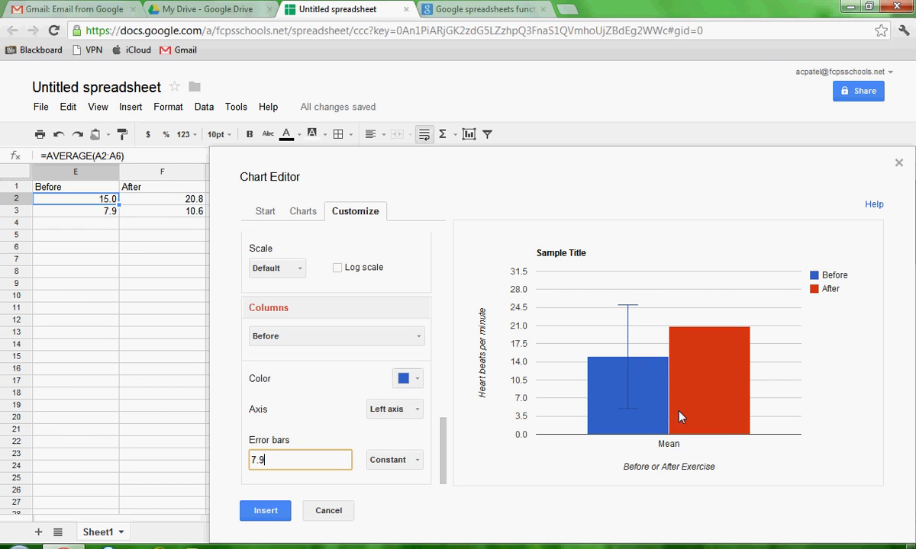
# - Switch to the After series and give it constant error bars of 10.6
pyautogui.click(345, 337)
pyautogui.click(328, 389)
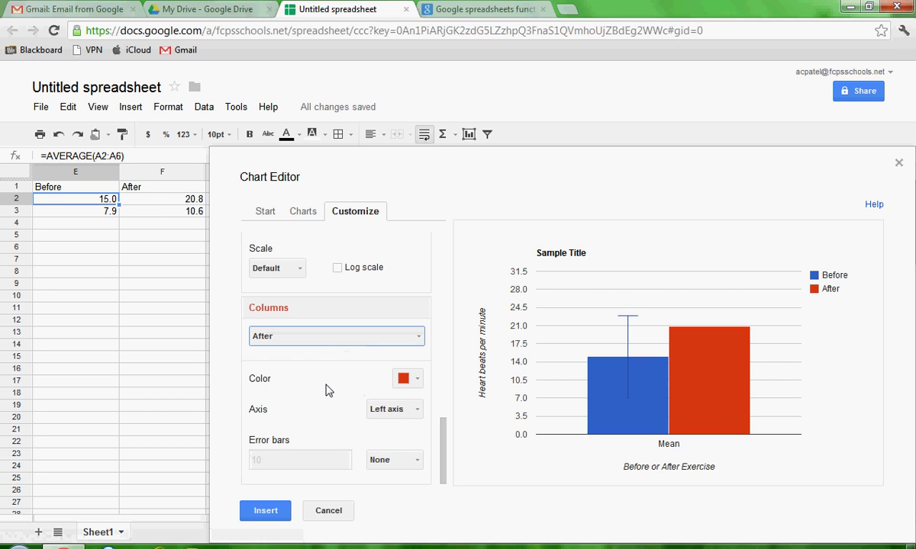
pyautogui.click(414, 463)
pyautogui.click(405, 504)
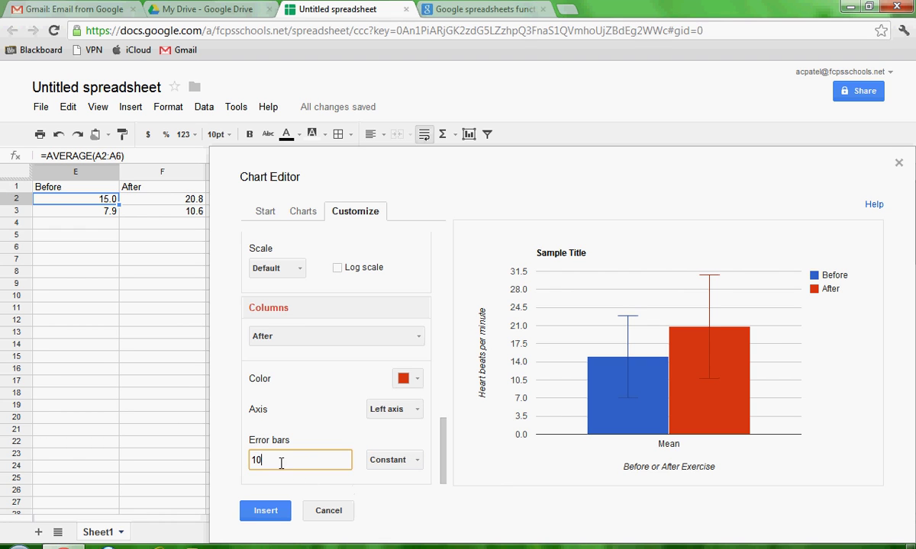
pyautogui.click(164, 437)
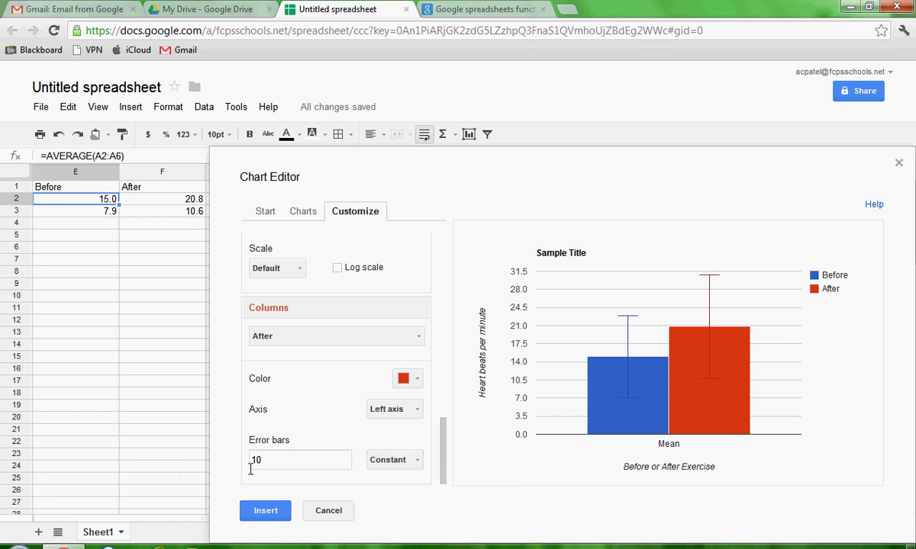
pyautogui.moveTo(264, 459); pyautogui.dragTo(236, 462)
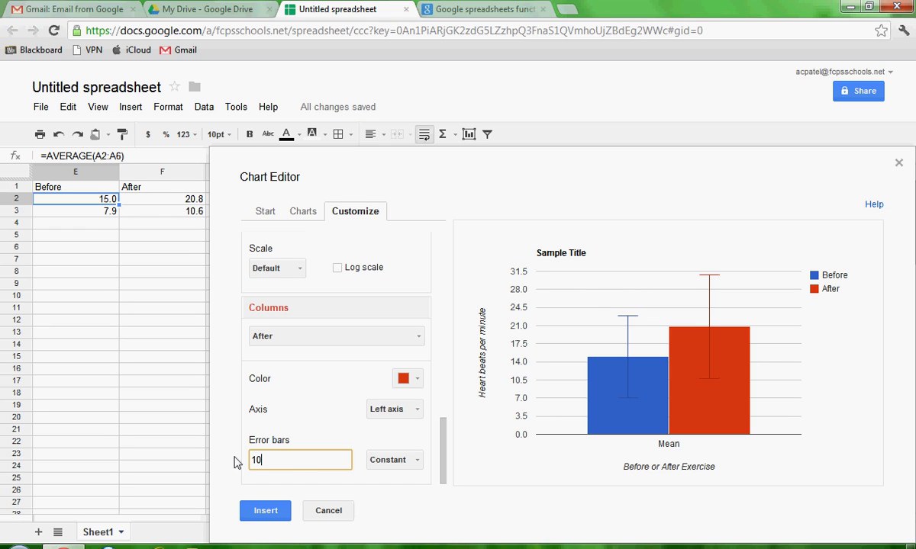
pyautogui.write('10.6')
pyautogui.click(290, 417)
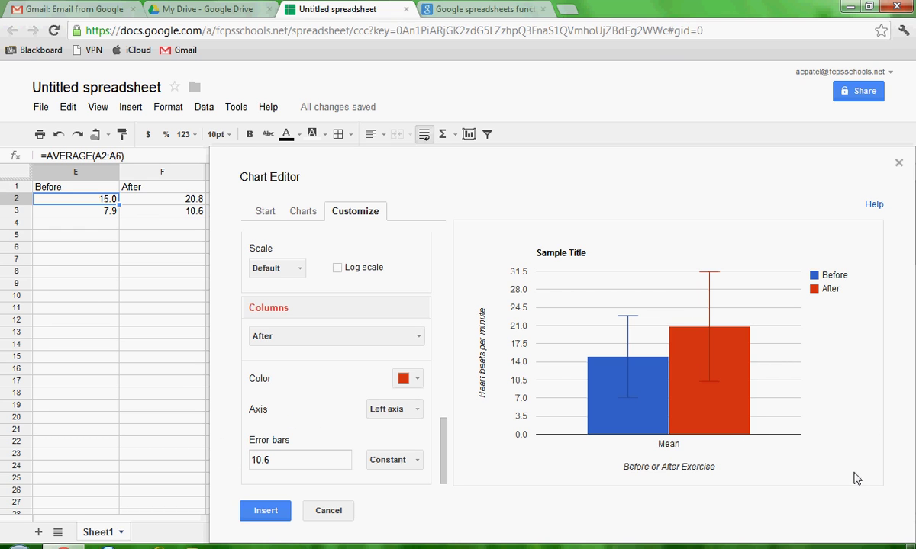
pyautogui.moveTo(695, 383)
# - Insert the chart, move it off the Mean/SD table, and open its options menu
pyautogui.click(267, 511)
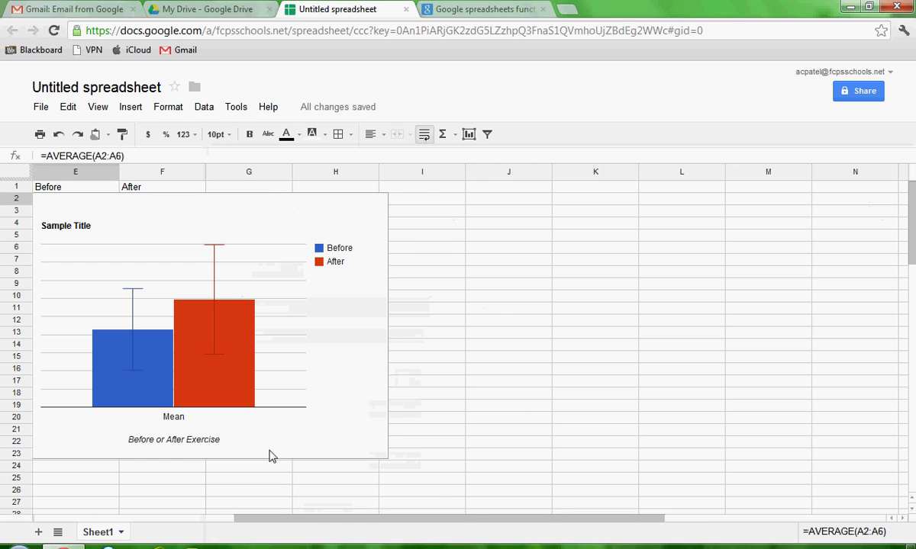
pyautogui.moveTo(573, 521); pyautogui.dragTo(382, 527)
pyautogui.moveTo(578, 243); pyautogui.dragTo(638, 259)
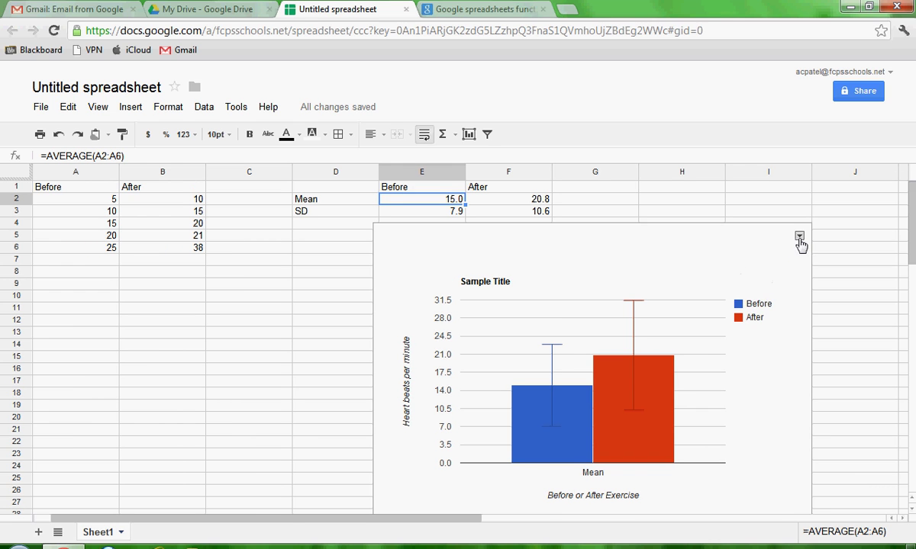
pyautogui.click(799, 238)
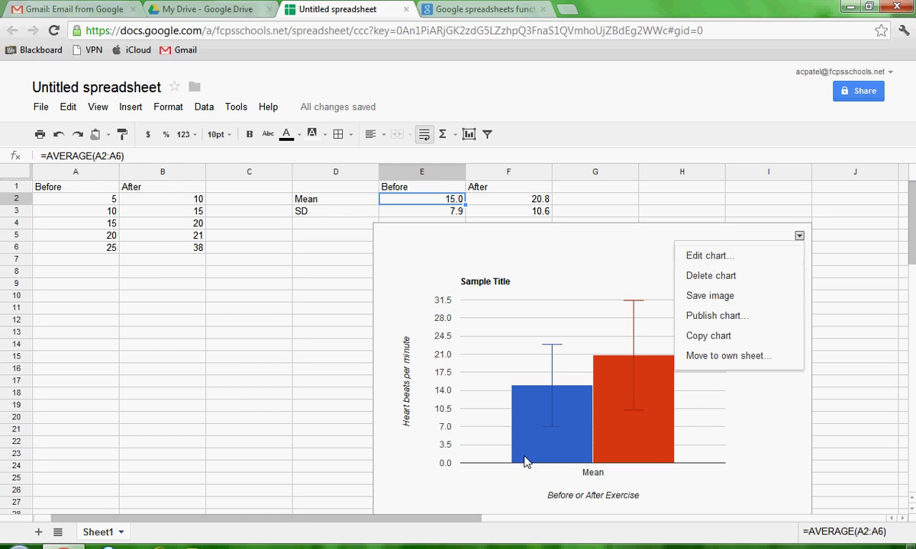
# - Close the chart menu and go to graphpad.com in the other browser tab
pyautogui.click(187, 288)
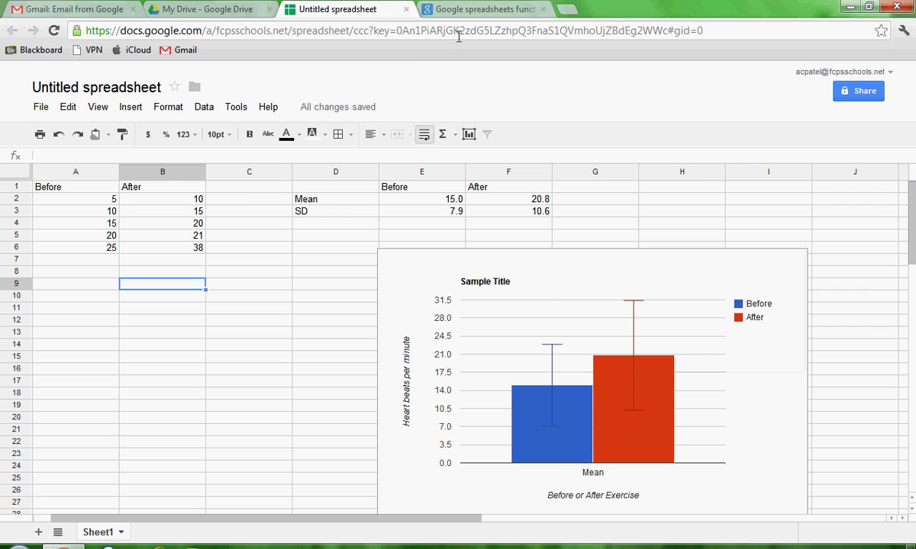
pyautogui.click(472, 19)
pyautogui.click(458, 30)
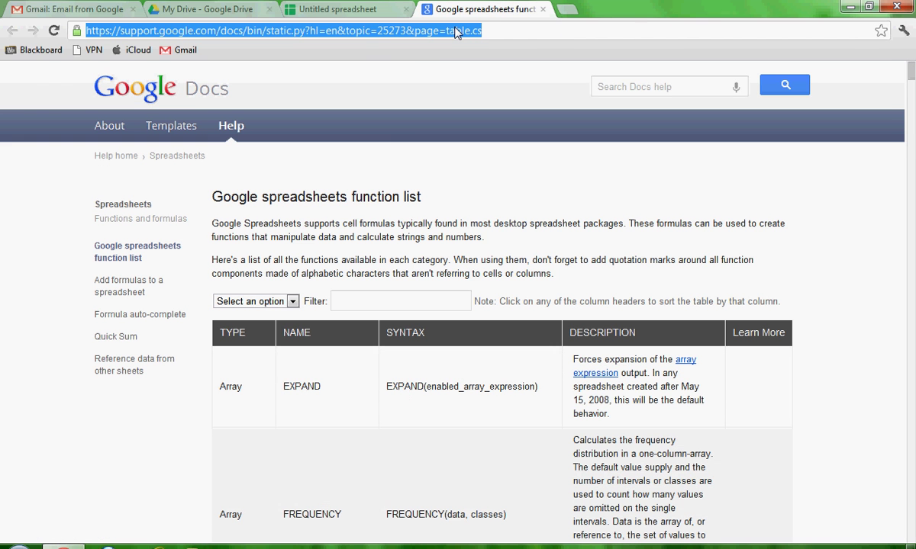
pyautogui.write('gra')
pyautogui.press('BackSpace')
pyautogui.press('BackSpace')
pyautogui.press('BackSpace')
pyautogui.press('BackSpace')
pyautogui.write('graphpad.c')
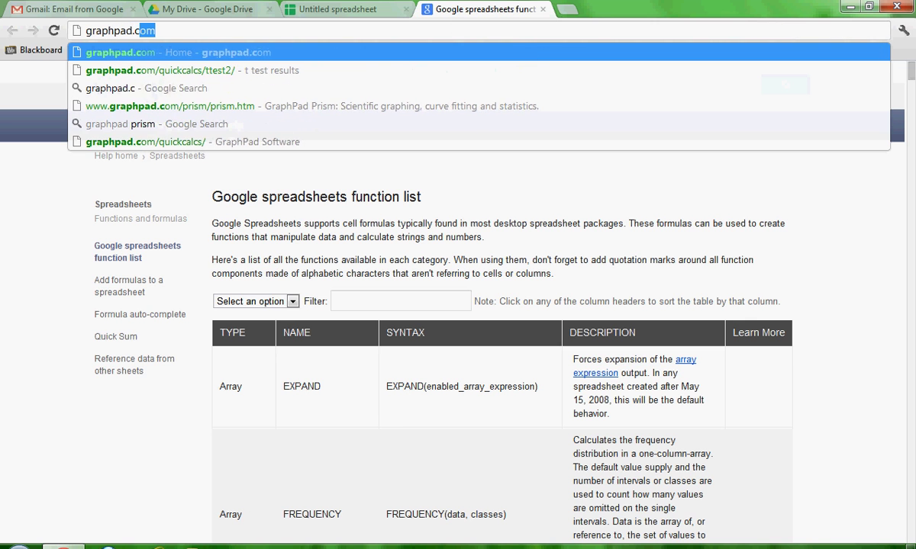
pyautogui.press('Return')
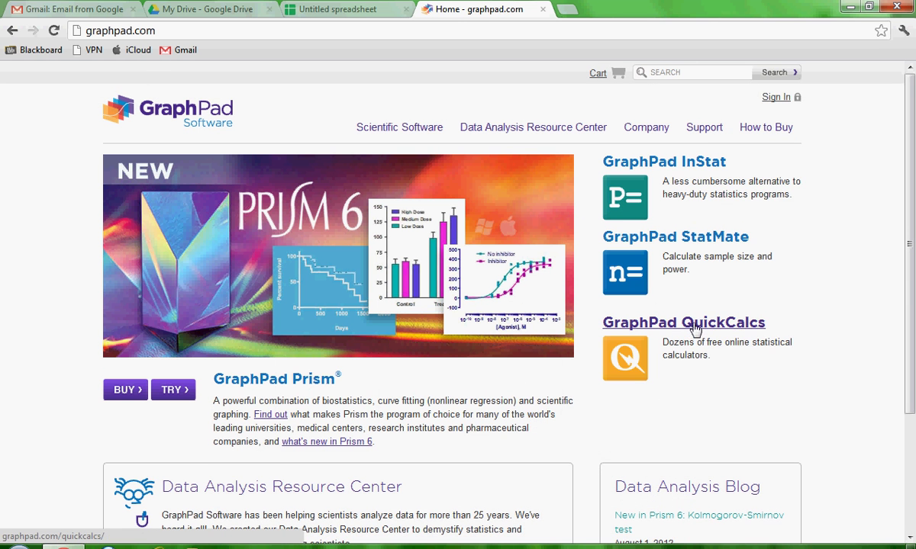
# - In QuickCalcs, choose Continuous data and then the t test comparing two means
pyautogui.click(660, 318)
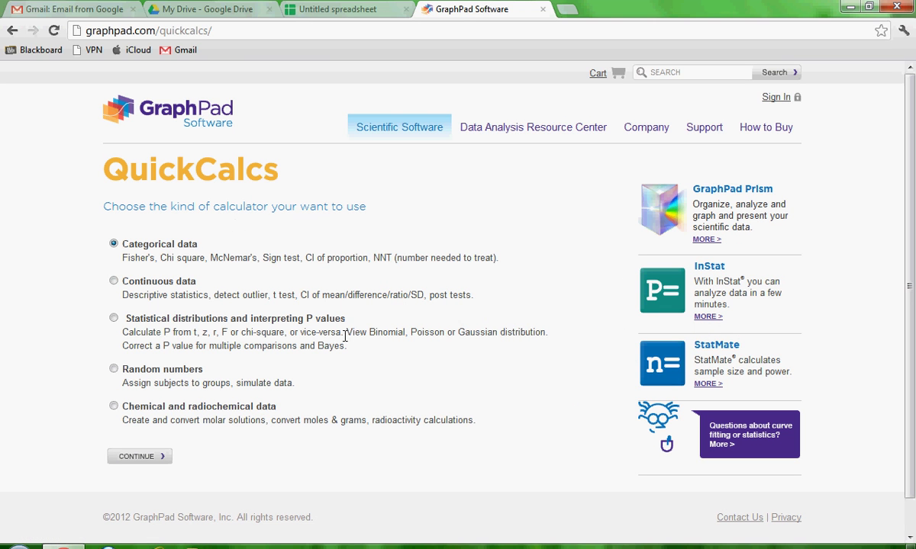
pyautogui.moveTo(274, 295); pyautogui.dragTo(304, 293)
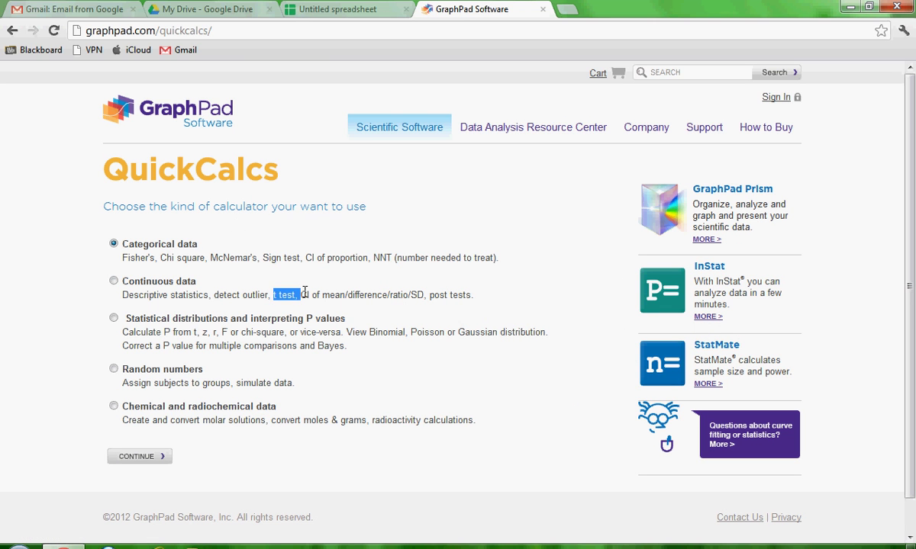
pyautogui.click(113, 281)
pyautogui.click(149, 456)
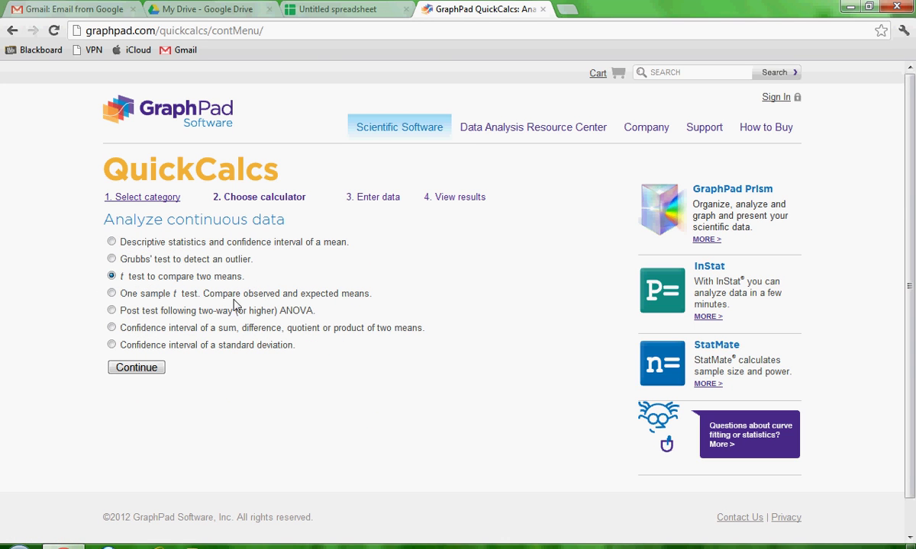
pyautogui.click(138, 367)
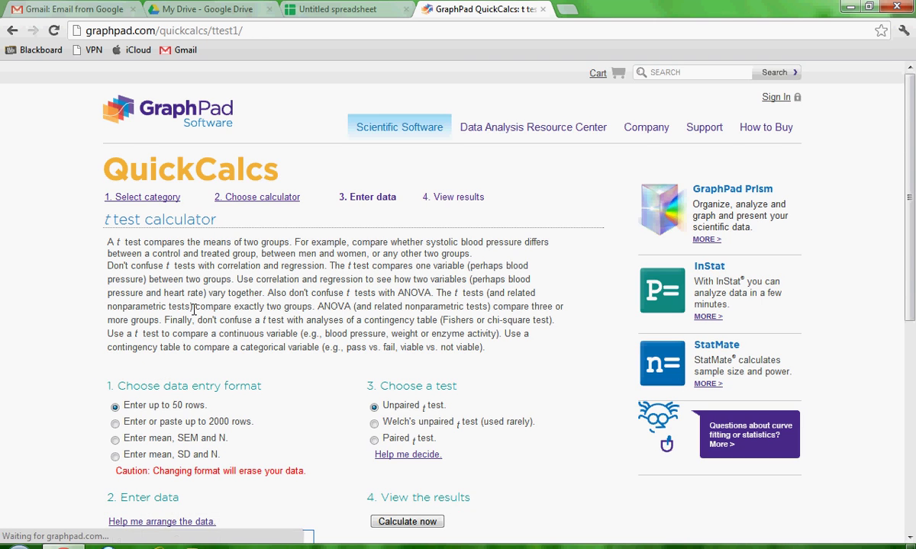
# - Set the t test data entry to mean, SD and N
pyautogui.scroll(-1, 270, 345)
pyautogui.scroll(-2, 273, 354)
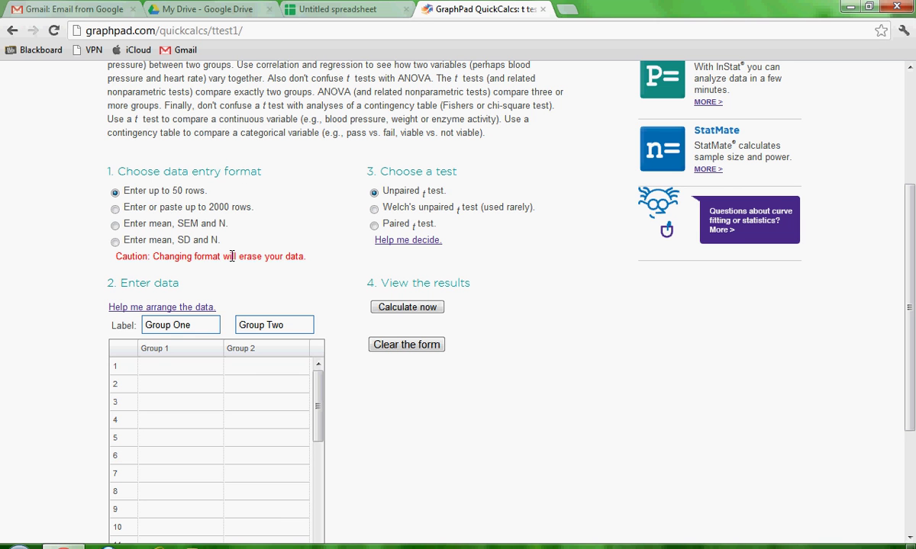
pyautogui.click(115, 242)
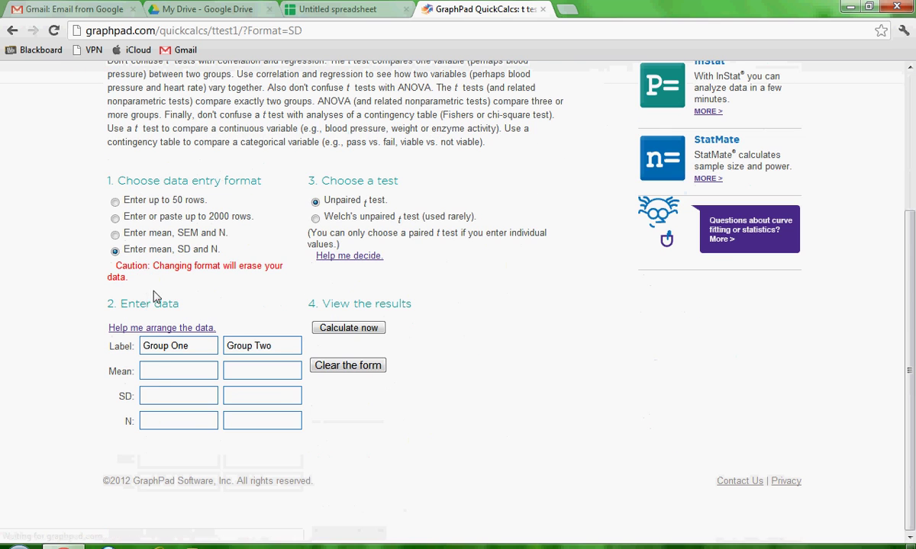
pyautogui.click(162, 395)
pyautogui.click(168, 421)
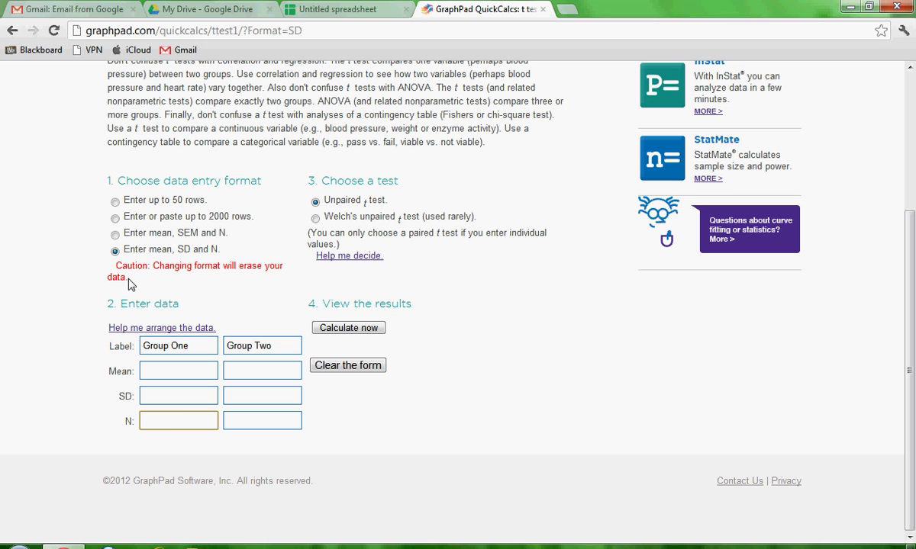
pyautogui.click(115, 250)
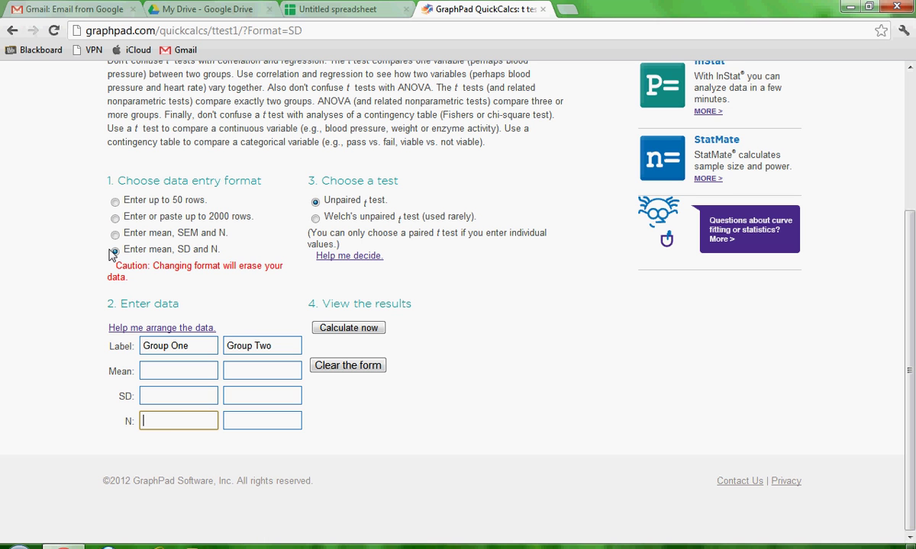
pyautogui.click(115, 202)
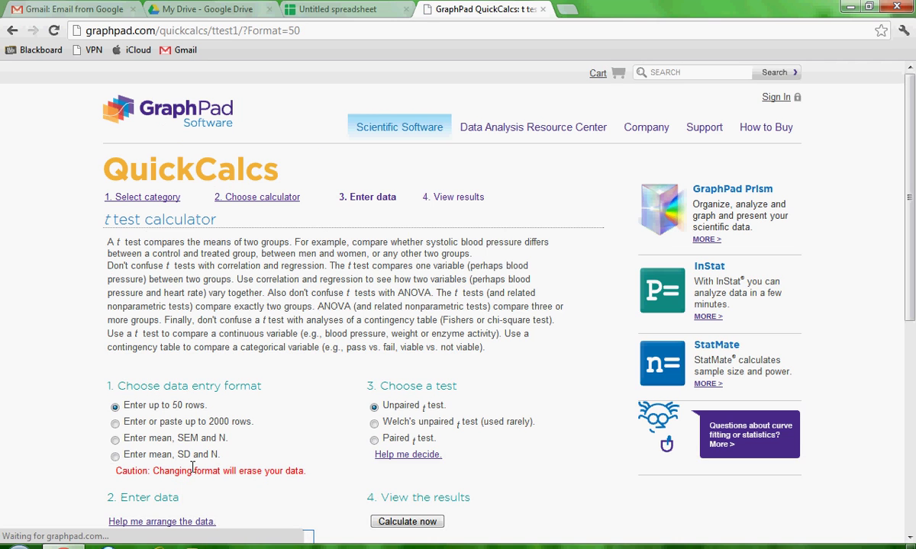
pyautogui.scroll(-5, 196, 452)
pyautogui.scroll(3, 196, 453)
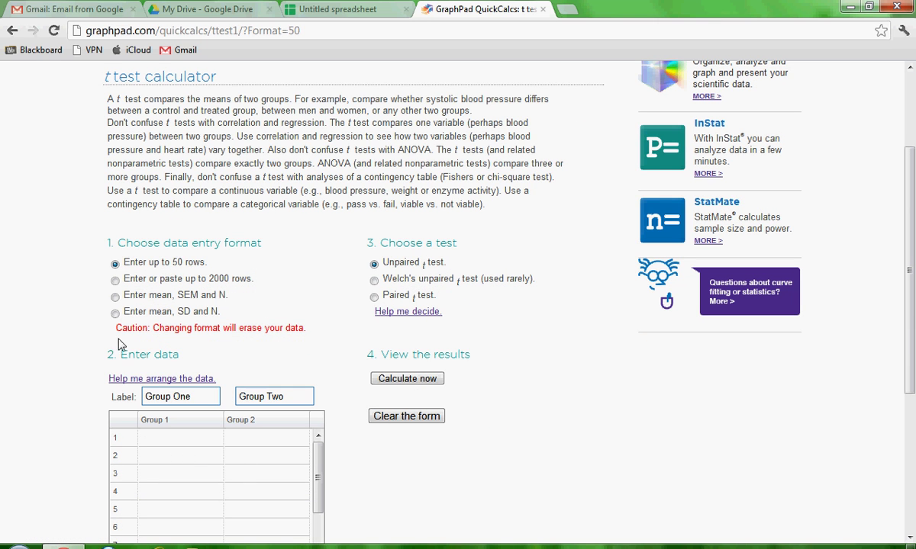
pyautogui.click(116, 314)
pyautogui.scroll(-3, 190, 373)
# - Rename the two groups 'Before' and 'After'
pyautogui.moveTo(179, 346); pyautogui.dragTo(76, 353)
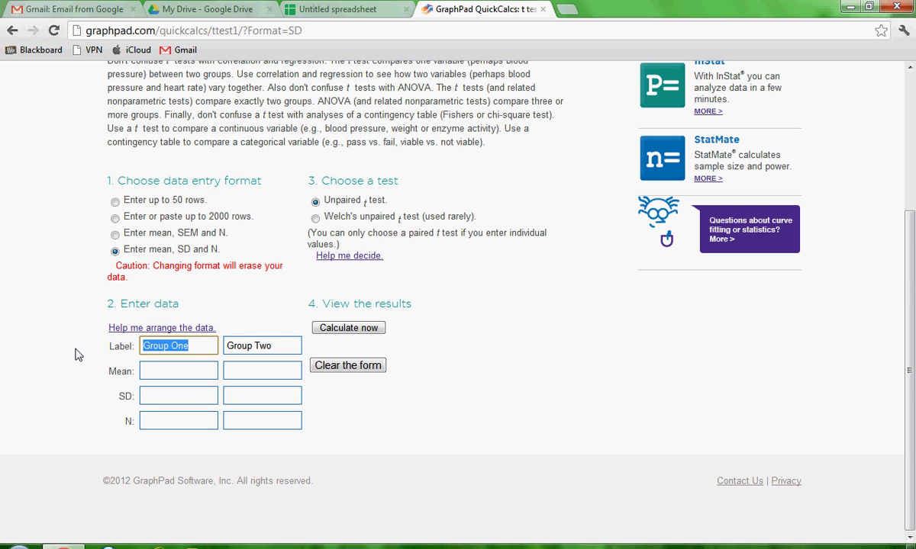
pyautogui.write('Before')
pyautogui.press('Tab')
pyautogui.write('After')
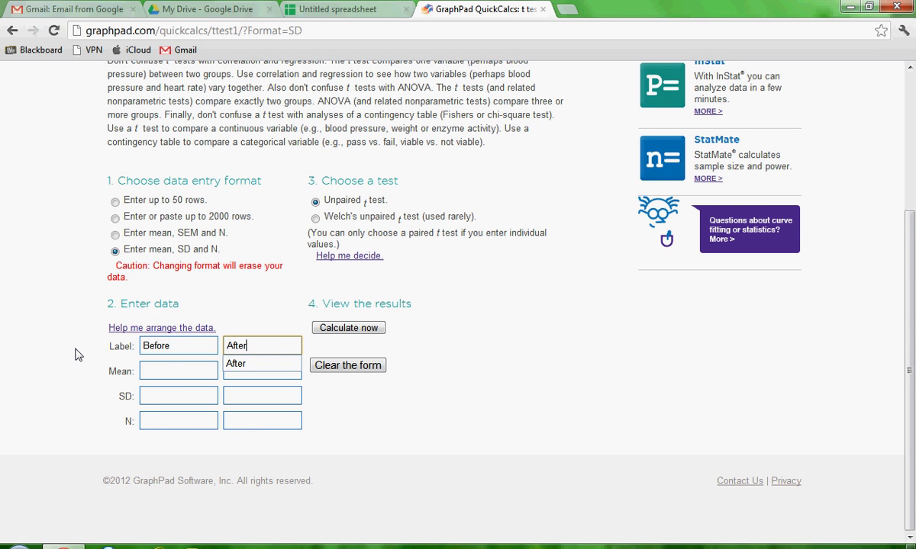
pyautogui.press('Tab')
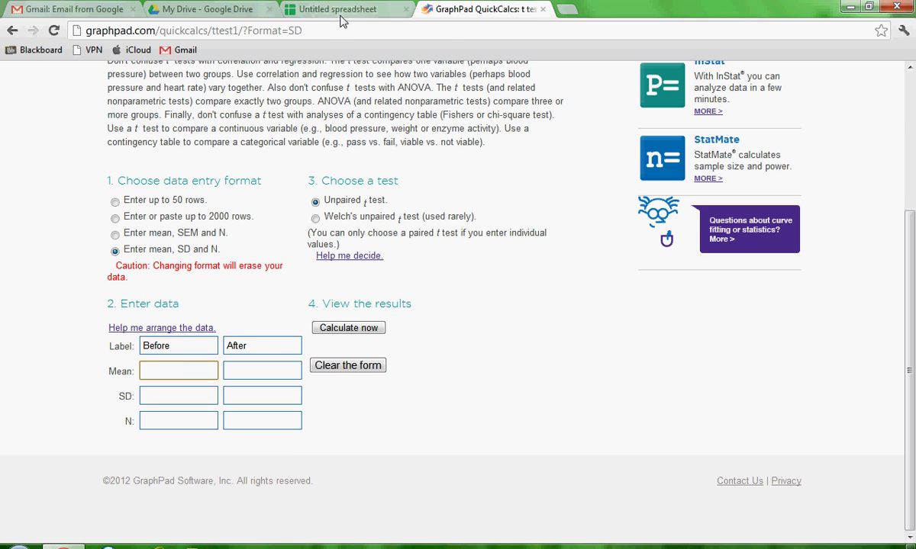
# - Enter means 15.0 and 20.8, SDs 7.9 and 10.6, and N 5 per group from the spreadsheet
pyautogui.click(341, 10)
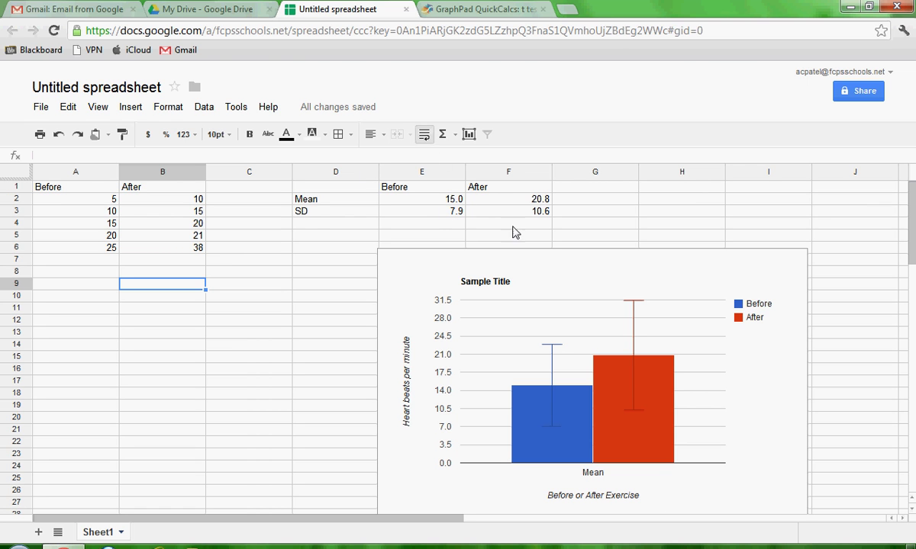
pyautogui.click(461, 9)
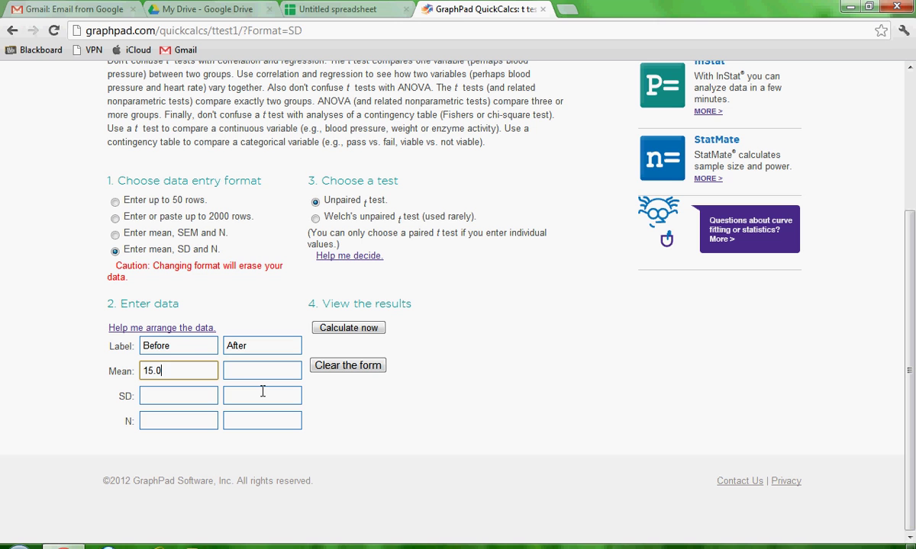
pyautogui.write('20.8')
pyautogui.click(301, 10)
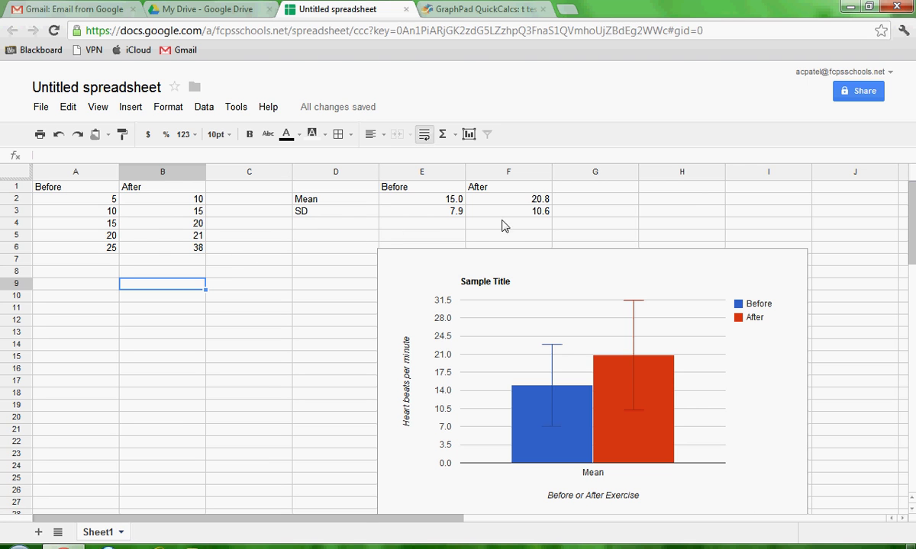
pyautogui.click(473, 9)
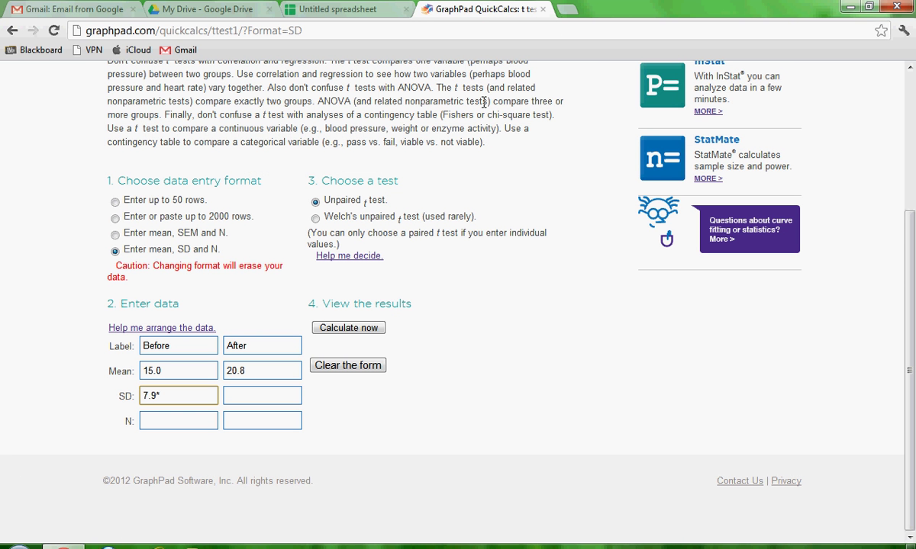
pyautogui.press('Tab')
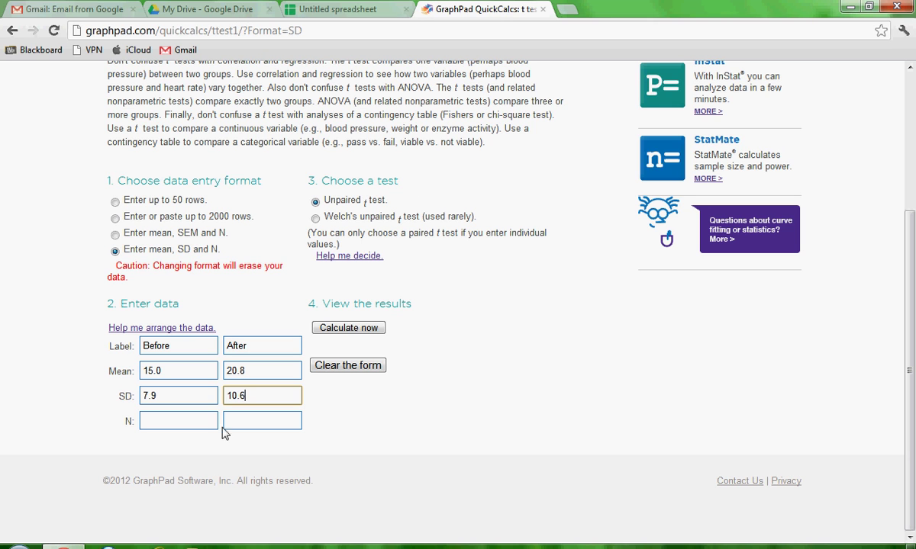
pyautogui.press('Tab')
pyautogui.click(292, 7)
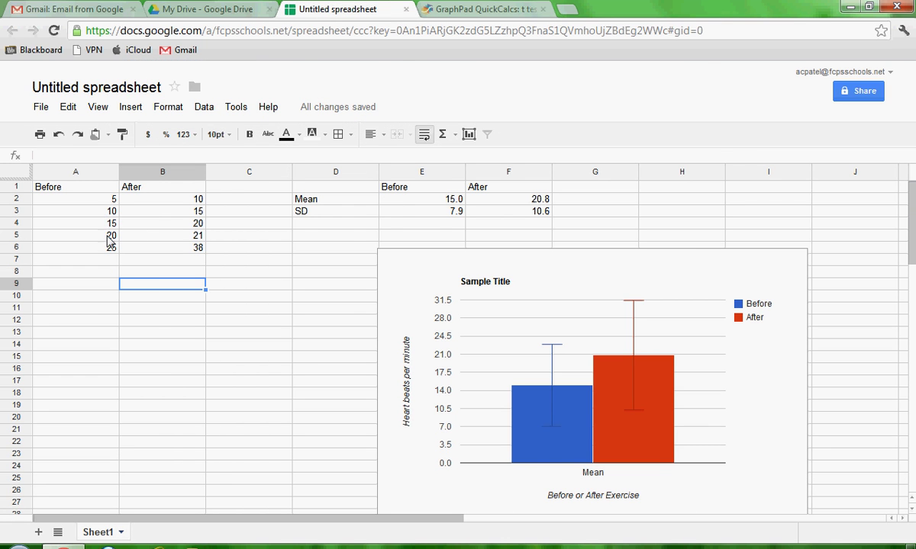
pyautogui.click(477, 10)
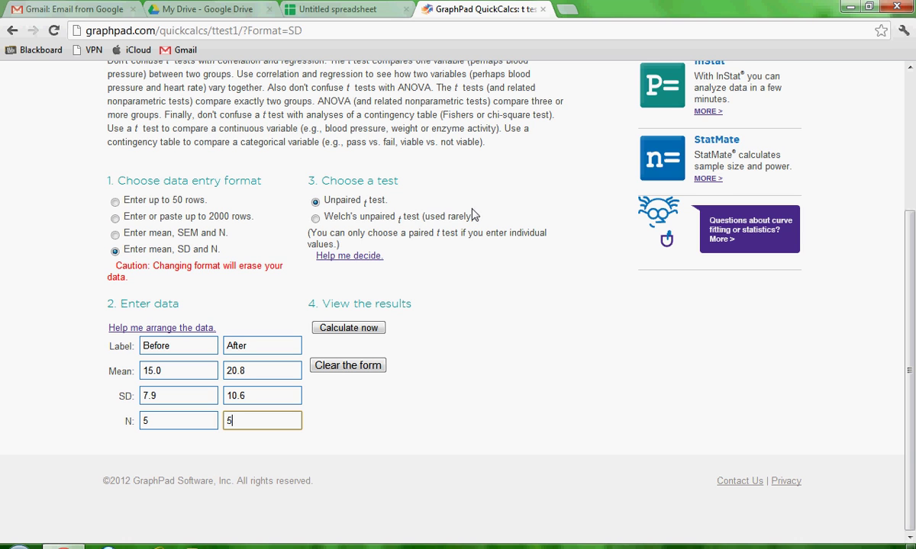
pyautogui.moveTo(474, 217); pyautogui.dragTo(424, 218)
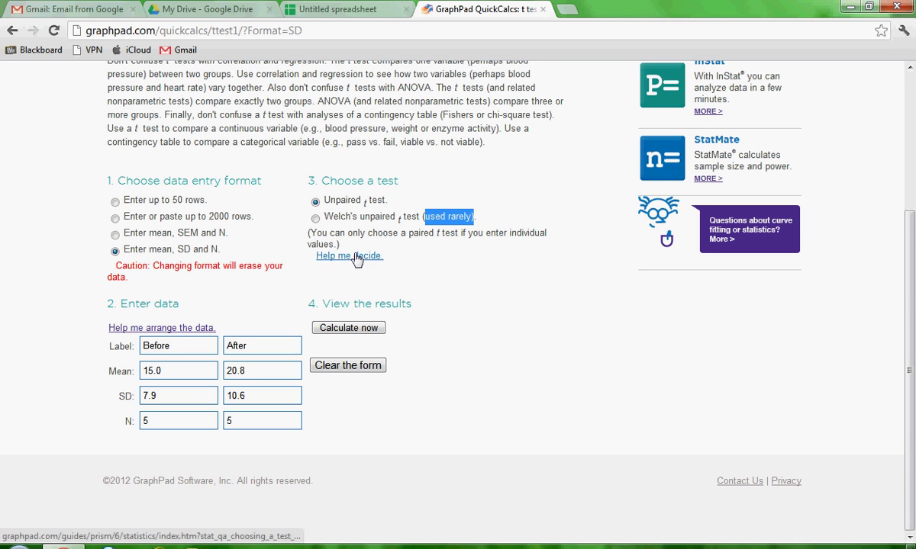
# - Calculate the unpaired t test and highlight its P value of 0.3553
pyautogui.click(364, 330)
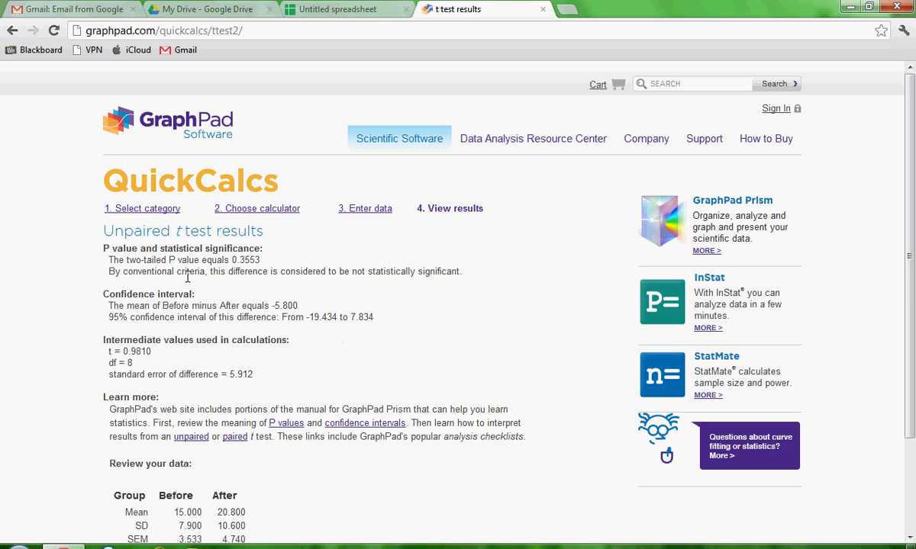
pyautogui.moveTo(171, 259); pyautogui.dragTo(260, 262)
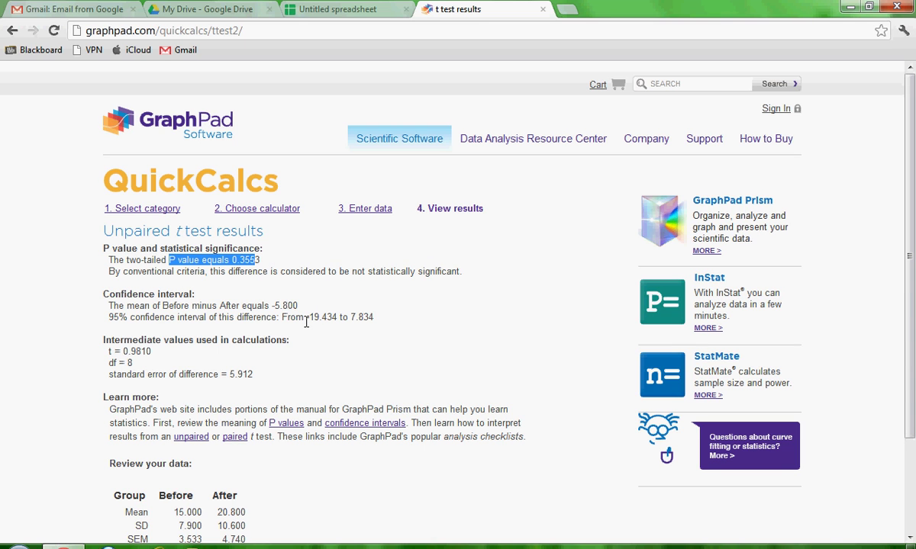
pyautogui.click(274, 270)
pyautogui.moveTo(261, 262); pyautogui.dragTo(230, 262)
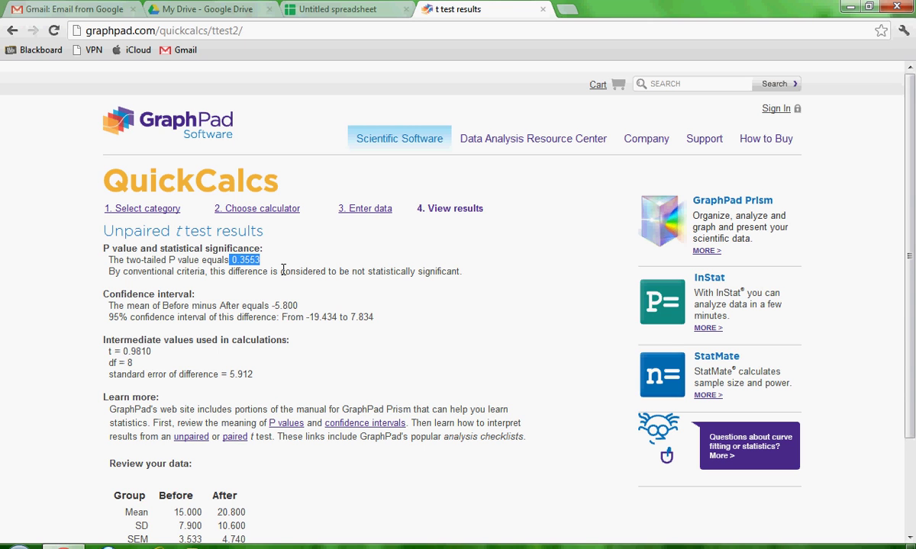
pyautogui.click(264, 273)
# - Highlight 'P = 0.3553', the 'not statistically significant' conclusion, and the intermediate values
pyautogui.doubleClick(172, 259)
pyautogui.moveTo(189, 254); pyautogui.dragTo(261, 260)
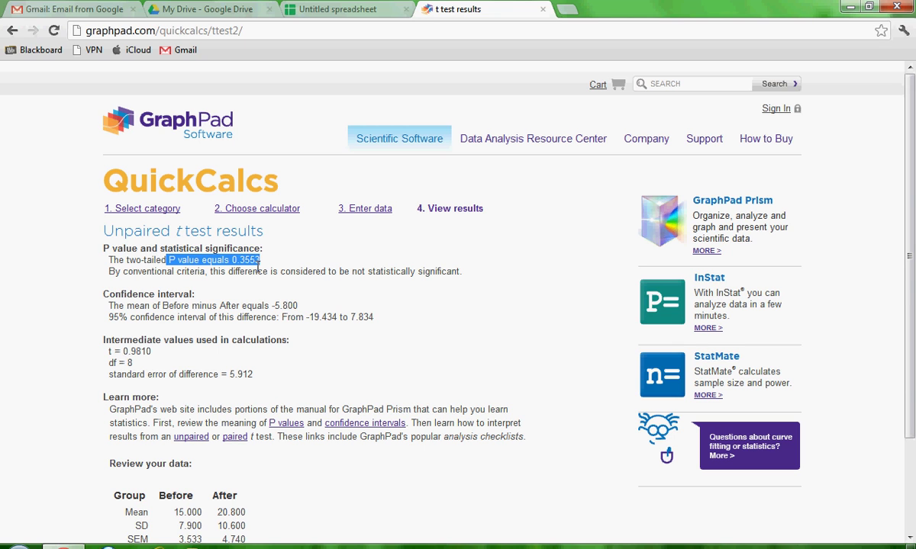
pyautogui.moveTo(349, 272); pyautogui.dragTo(463, 273)
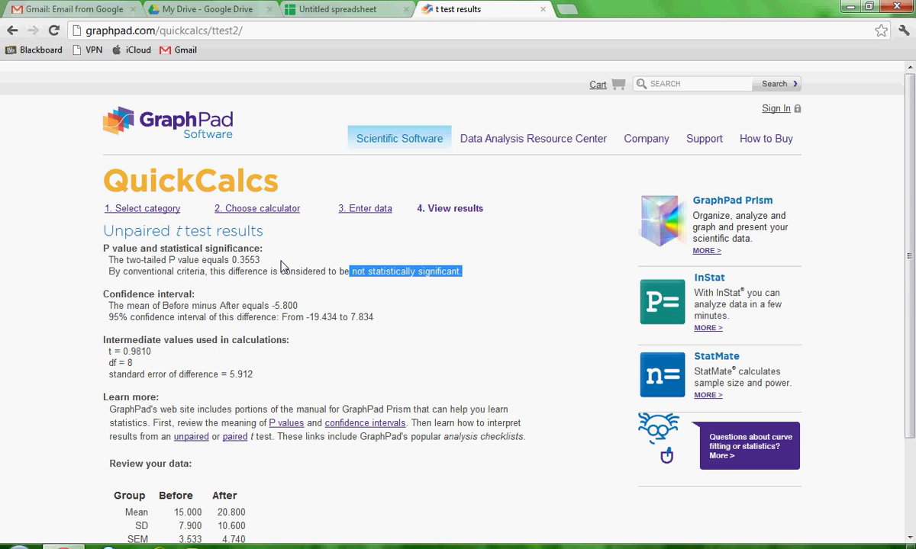
pyautogui.click(348, 273)
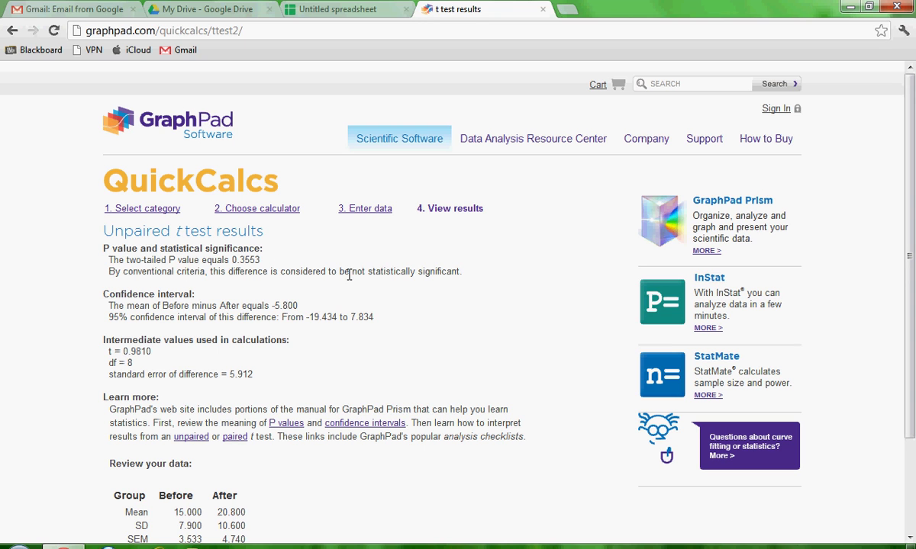
pyautogui.moveTo(349, 272); pyautogui.dragTo(450, 266)
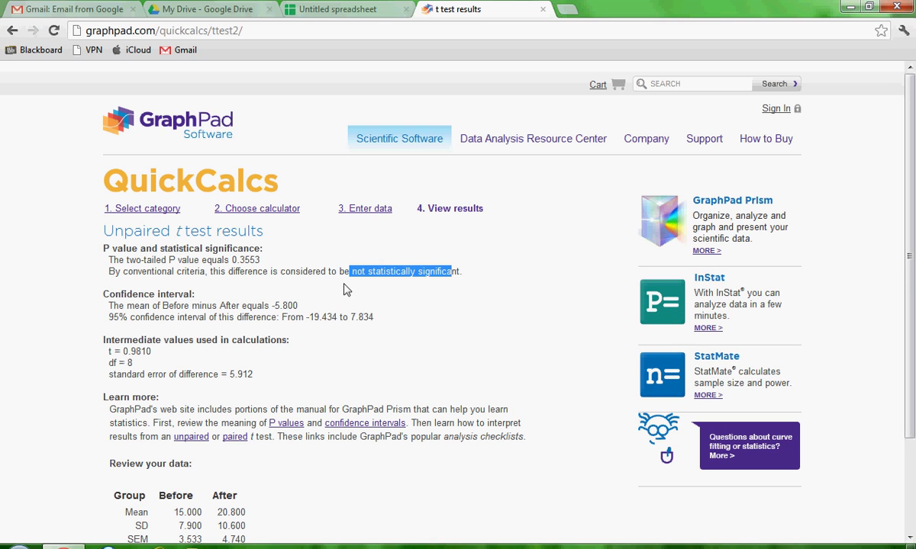
pyautogui.moveTo(104, 327); pyautogui.dragTo(160, 351)
pyautogui.click(149, 351)
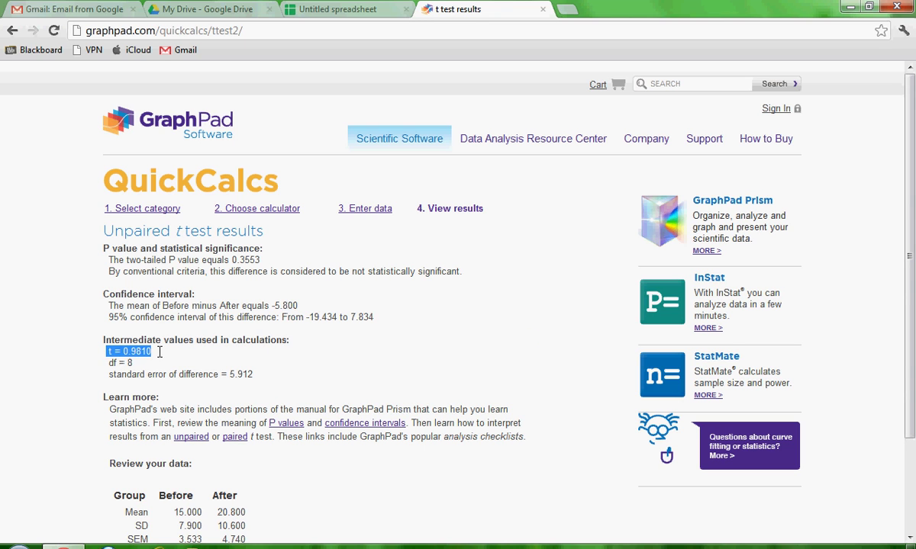
pyautogui.moveTo(107, 363); pyautogui.dragTo(132, 363)
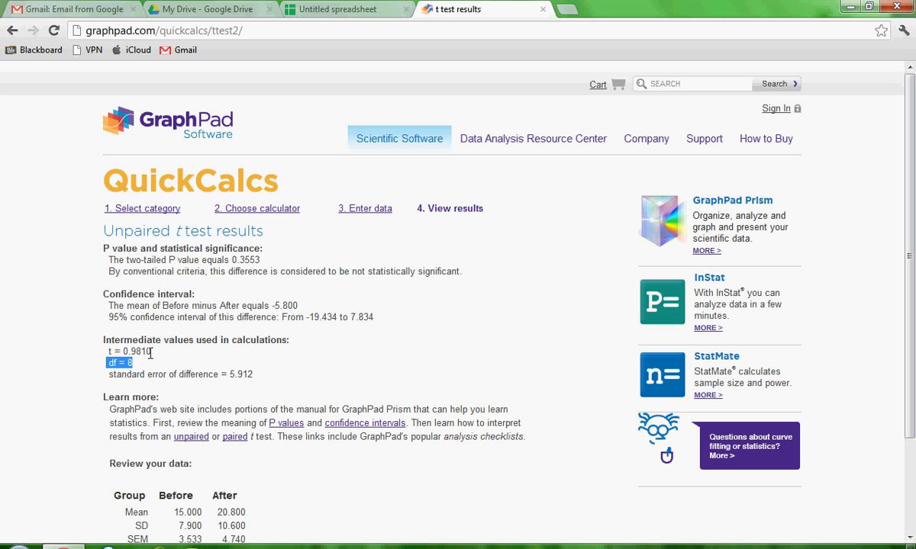
pyautogui.click(141, 352)
pyautogui.moveTo(133, 363); pyautogui.dragTo(105, 352)
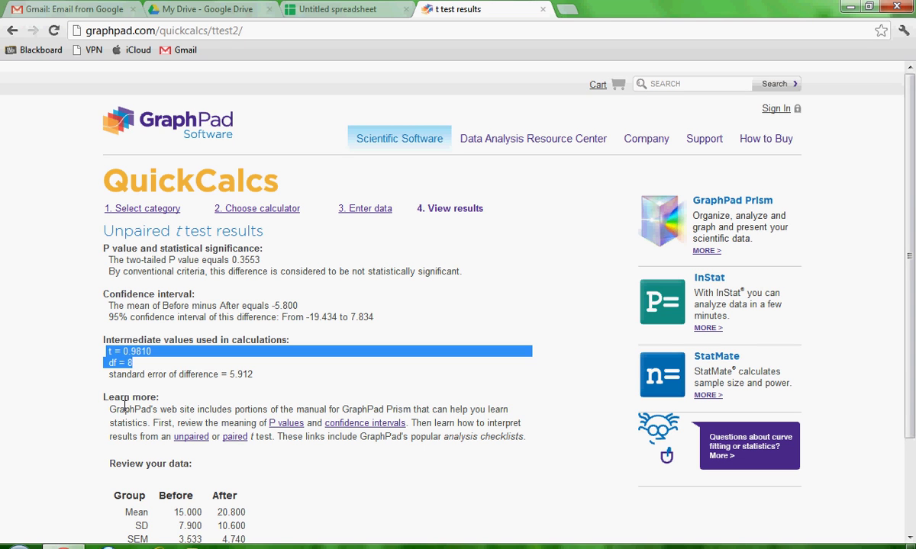
pyautogui.scroll(-2, 82, 310)
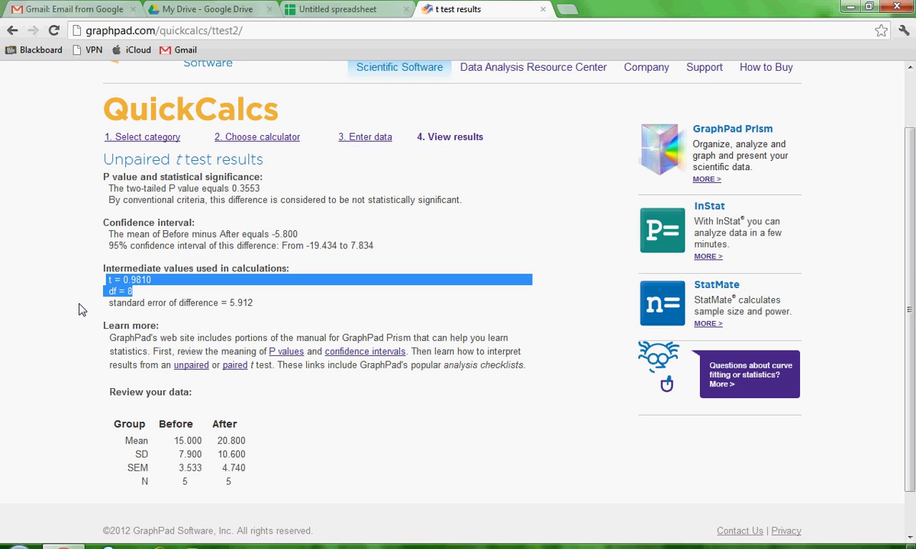
pyautogui.moveTo(108, 280); pyautogui.dragTo(126, 295)
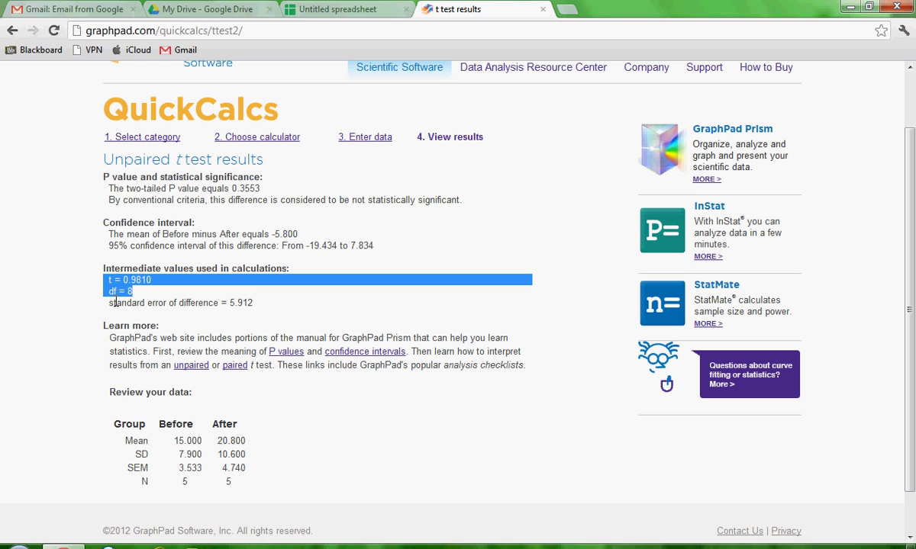